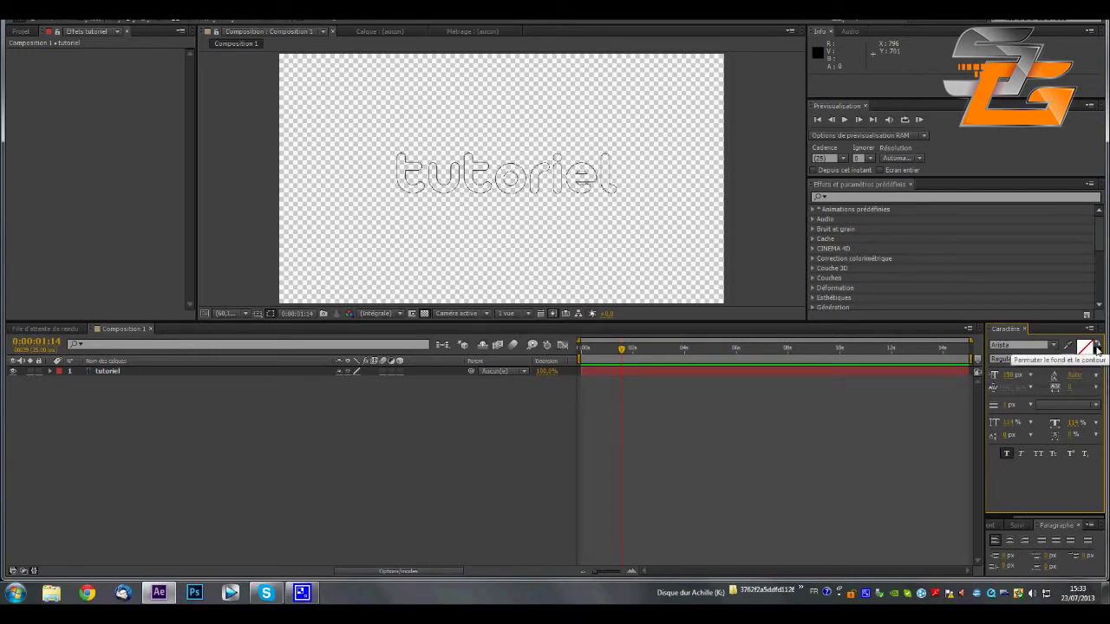
Step: Create a shape layer from the "tutoriel" text layer's outlines and expand its Contenu group of letters
{"action": "left_click", "coordinate": [1098, 364]}
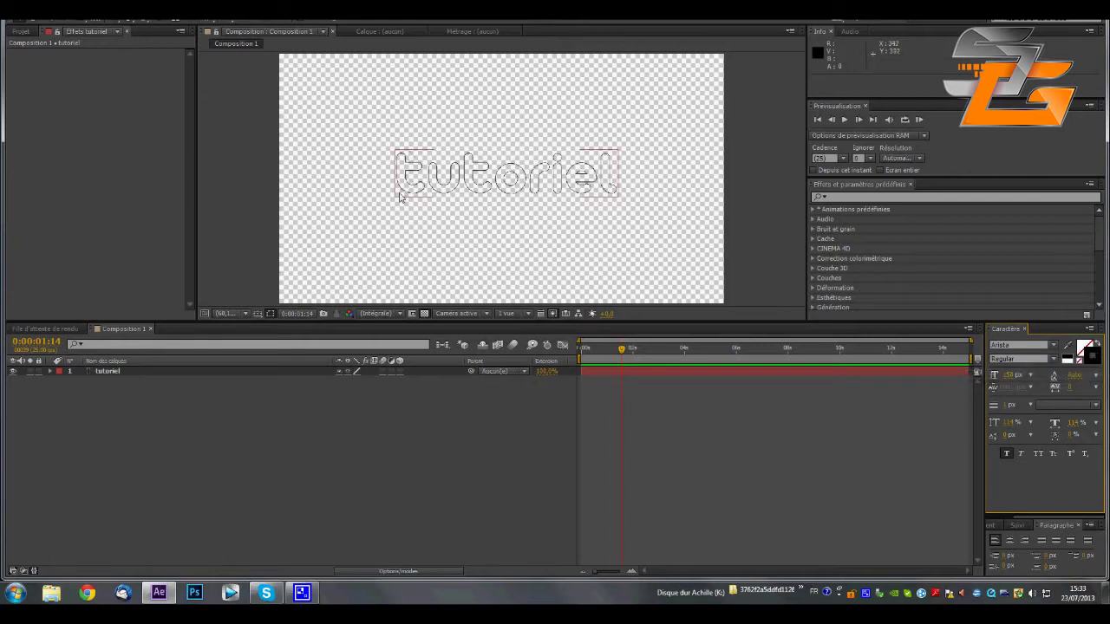
{"action": "left_click", "coordinate": [101, 371]}
{"action": "right_click", "coordinate": [111, 371]}
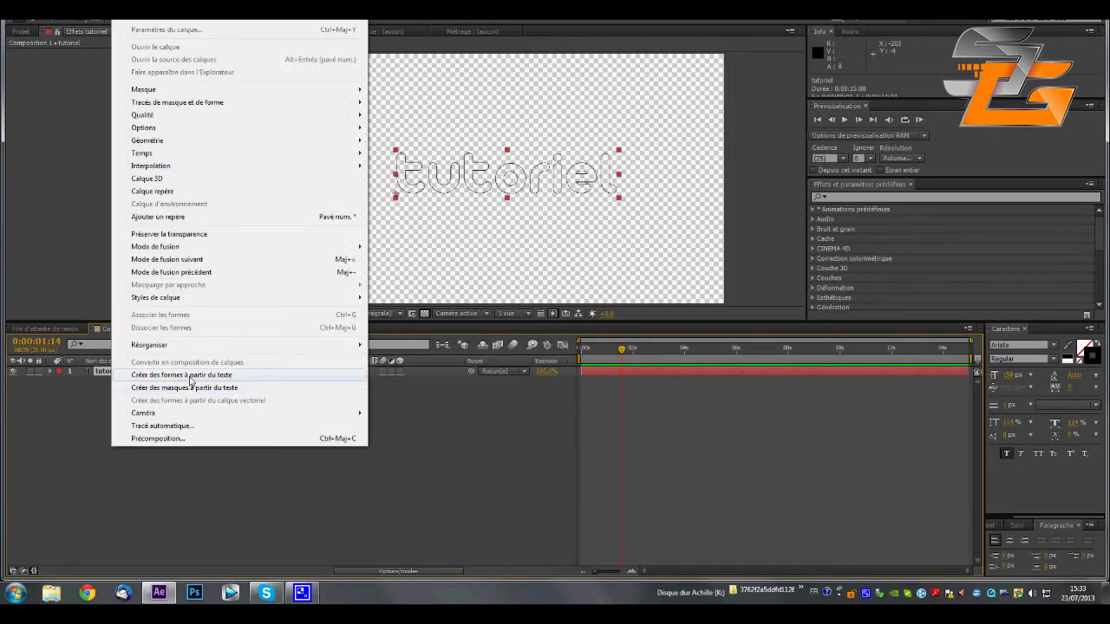
{"action": "left_click", "coordinate": [190, 375]}
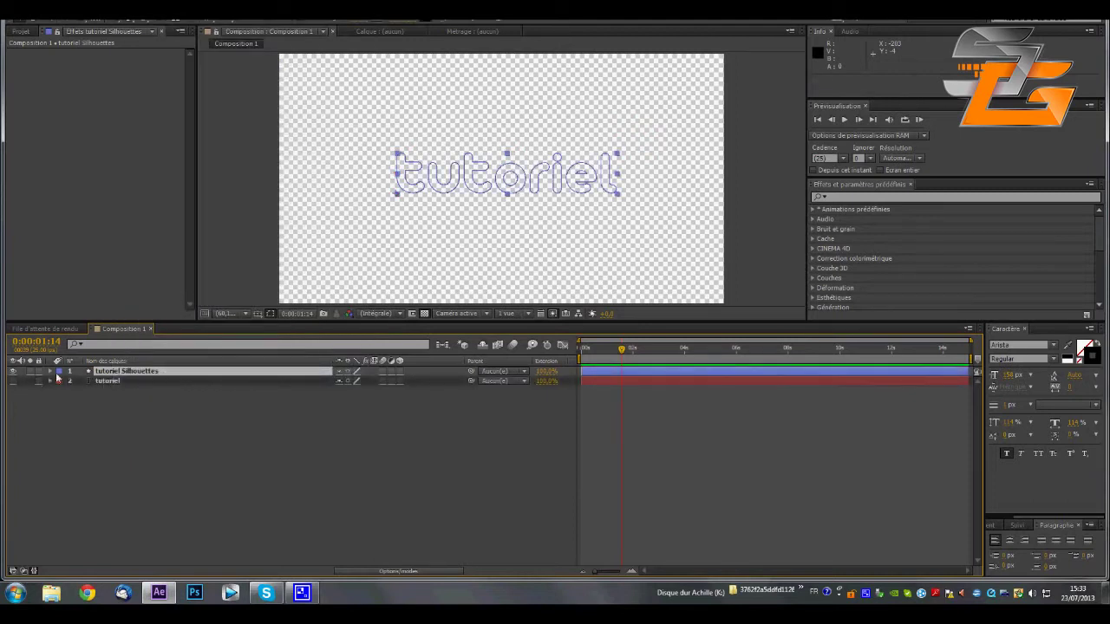
{"action": "left_click", "coordinate": [50, 371]}
{"action": "left_click", "coordinate": [60, 381]}
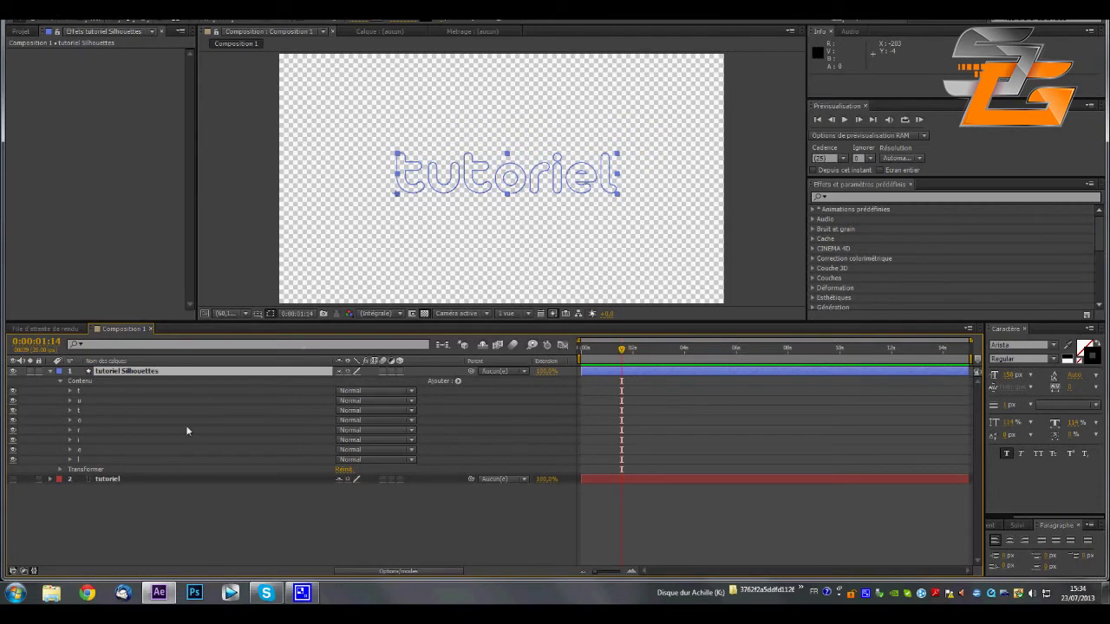
{"action": "left_click", "coordinate": [83, 384]}
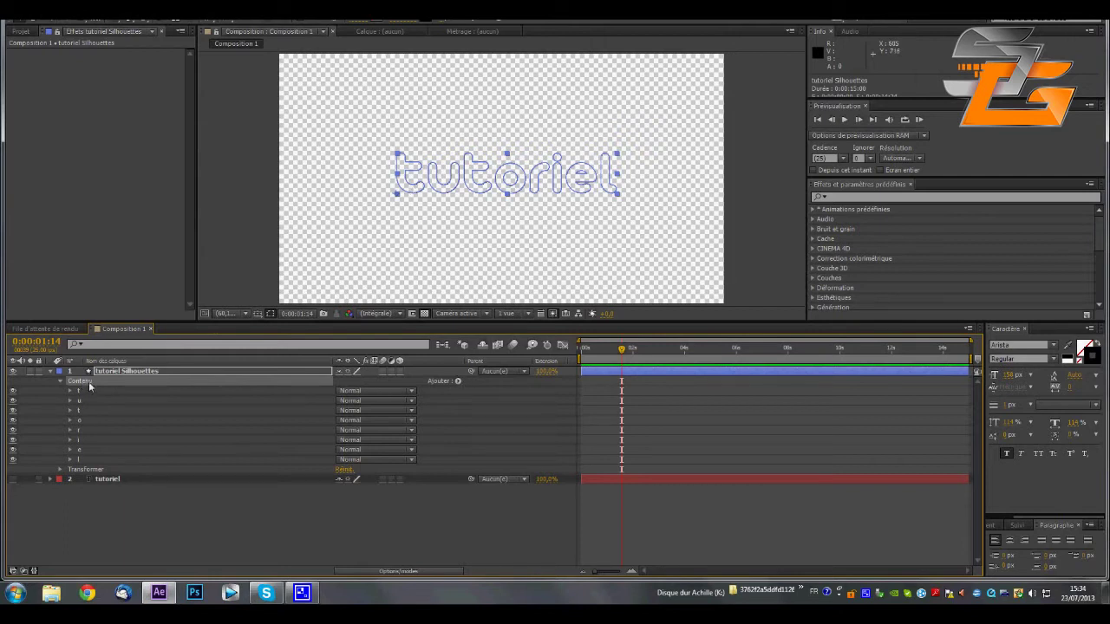
{"action": "left_click", "coordinate": [459, 381]}
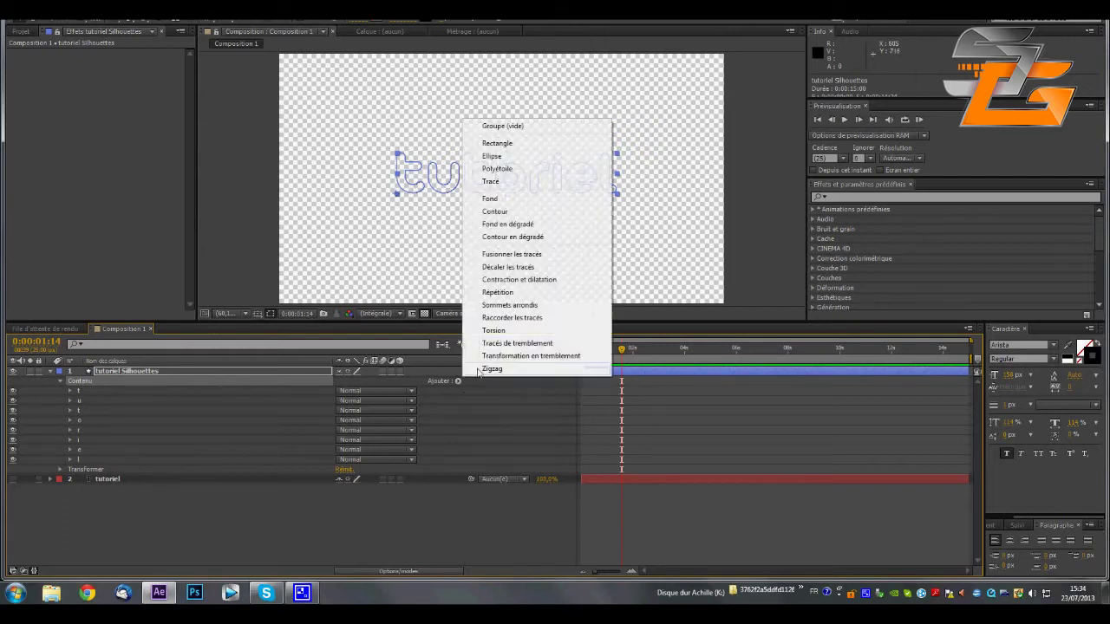
{"action": "left_click", "coordinate": [514, 318]}
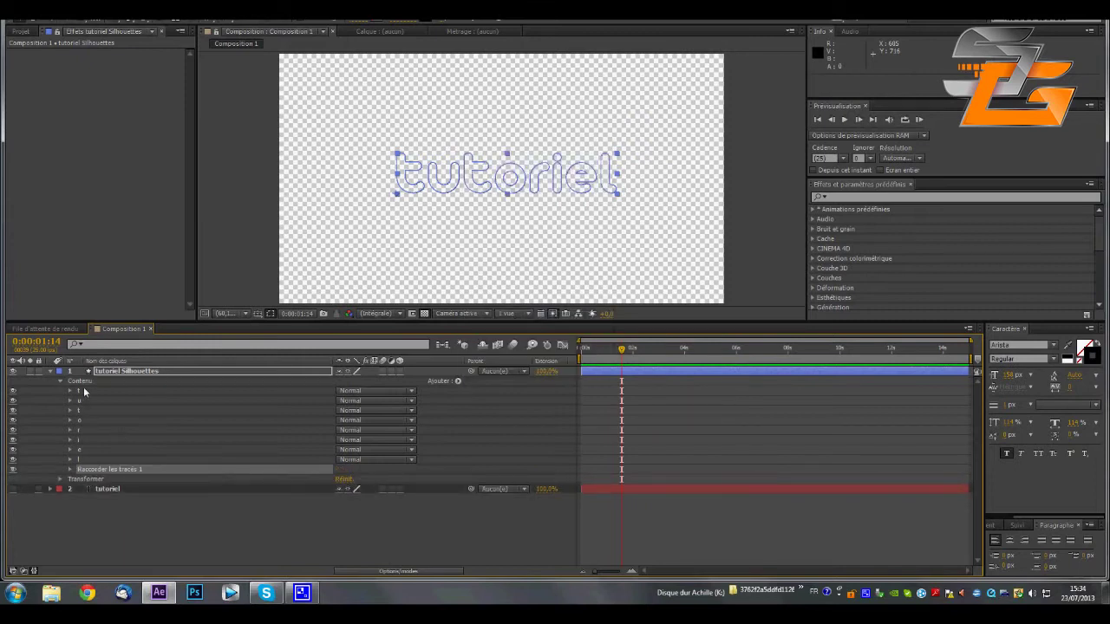
{"action": "key", "text": "Delete"}
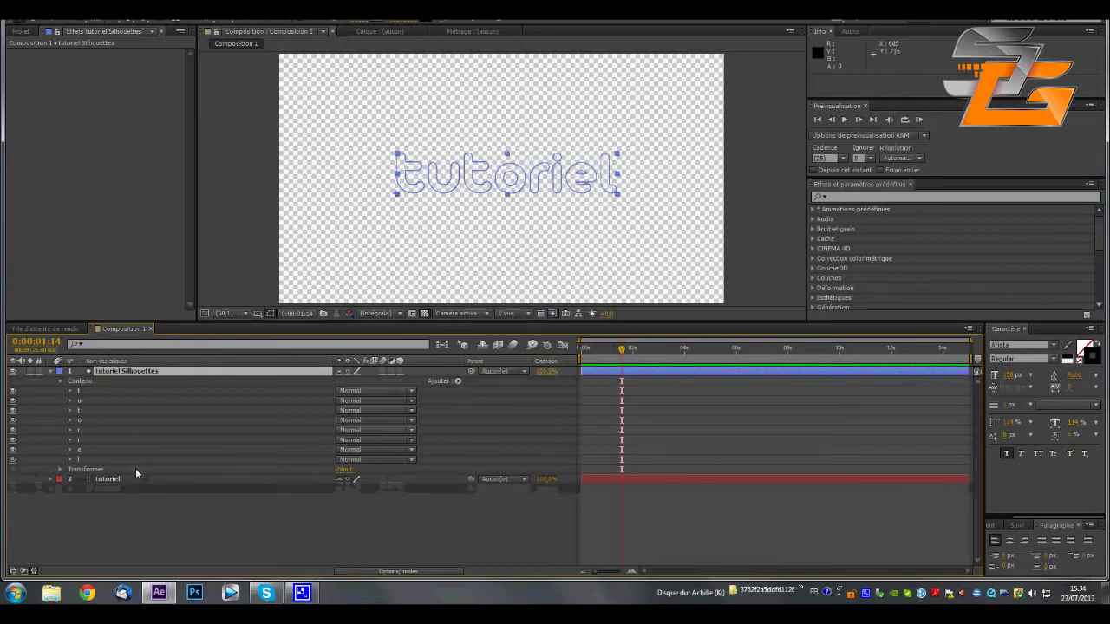
Step: Add Raccorder les tracés to the first letter t of the shape layer and expand its settings
{"action": "left_click", "coordinate": [80, 391]}
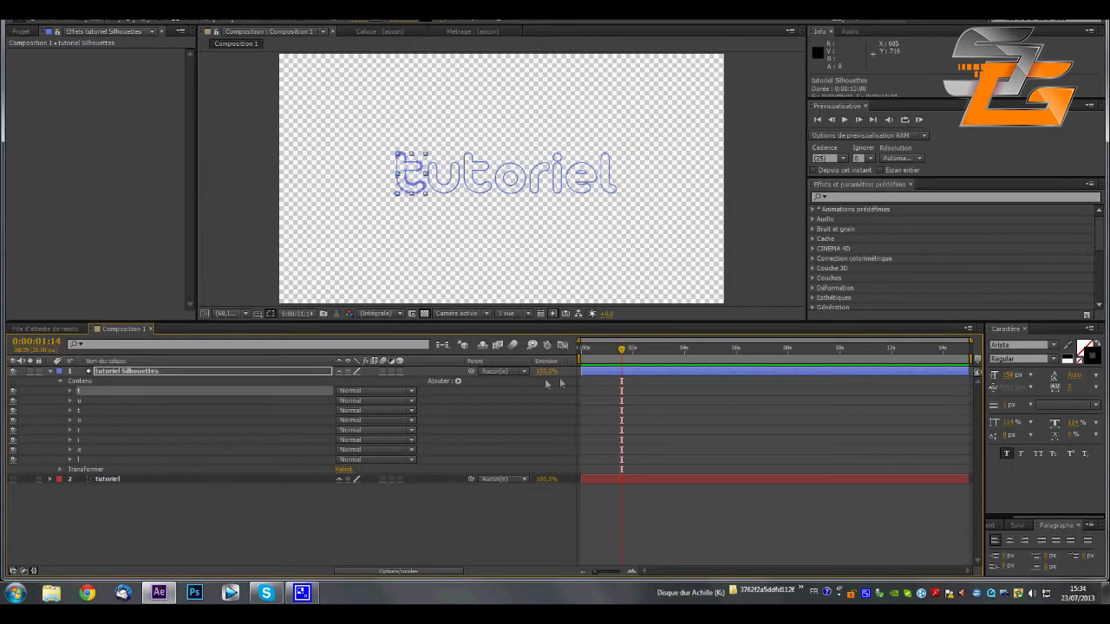
{"action": "left_click", "coordinate": [458, 381]}
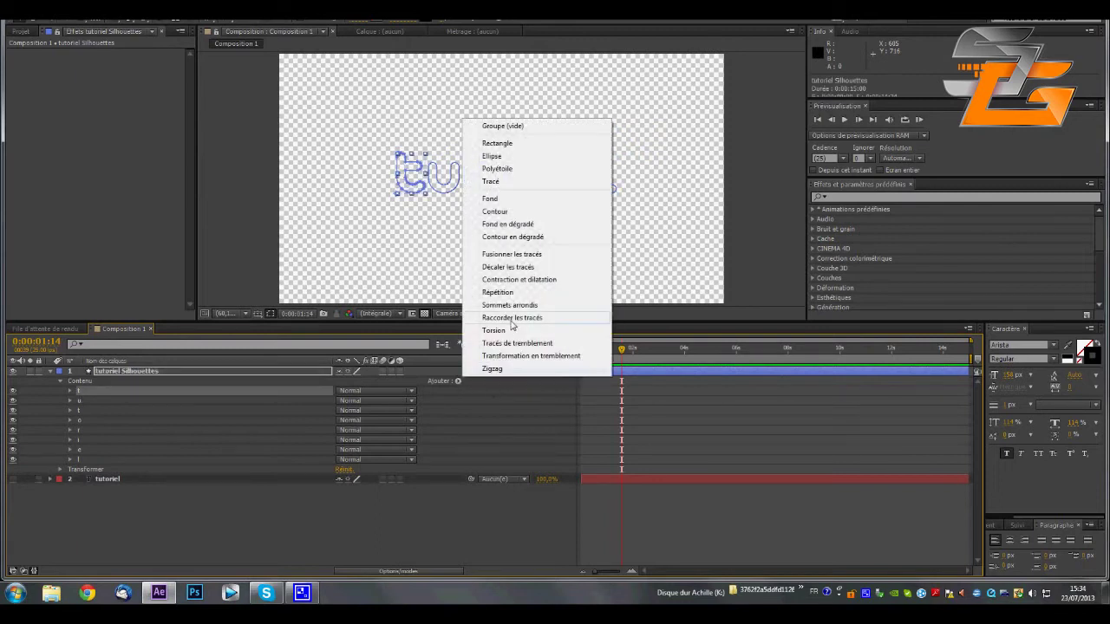
{"action": "left_click", "coordinate": [505, 340]}
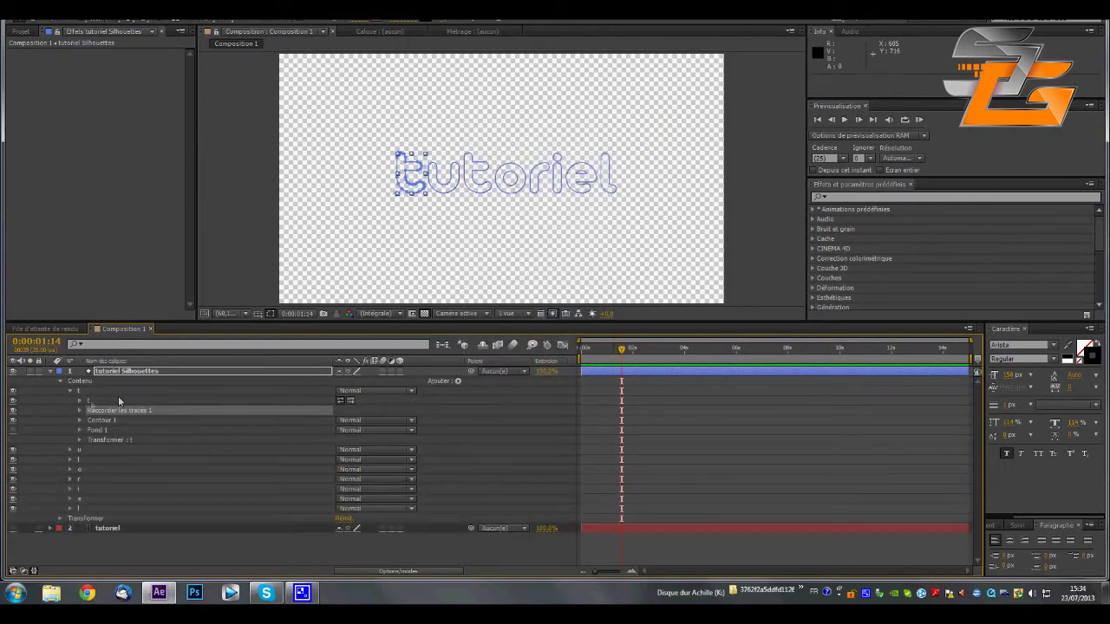
{"action": "left_click", "coordinate": [80, 411]}
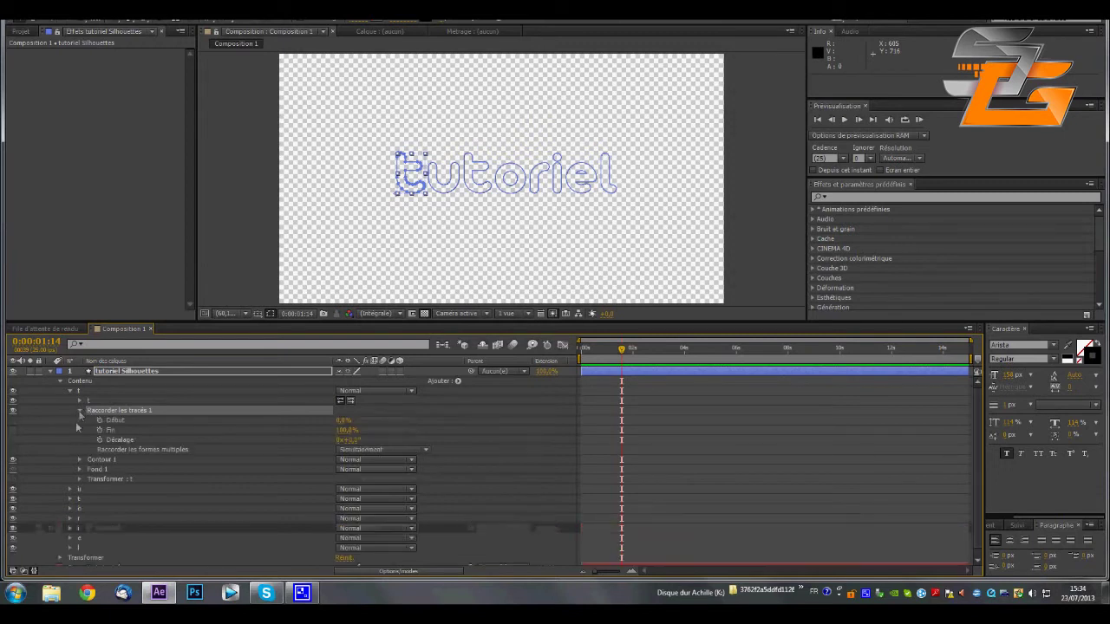
Step: Keyframe the first t's Raccorder les tracés Début at 100% on 0:00:00:00 and 0% on 0:00:01:00
{"action": "left_click_drag", "start_coordinate": [622, 352], "coordinate": [574, 351]}
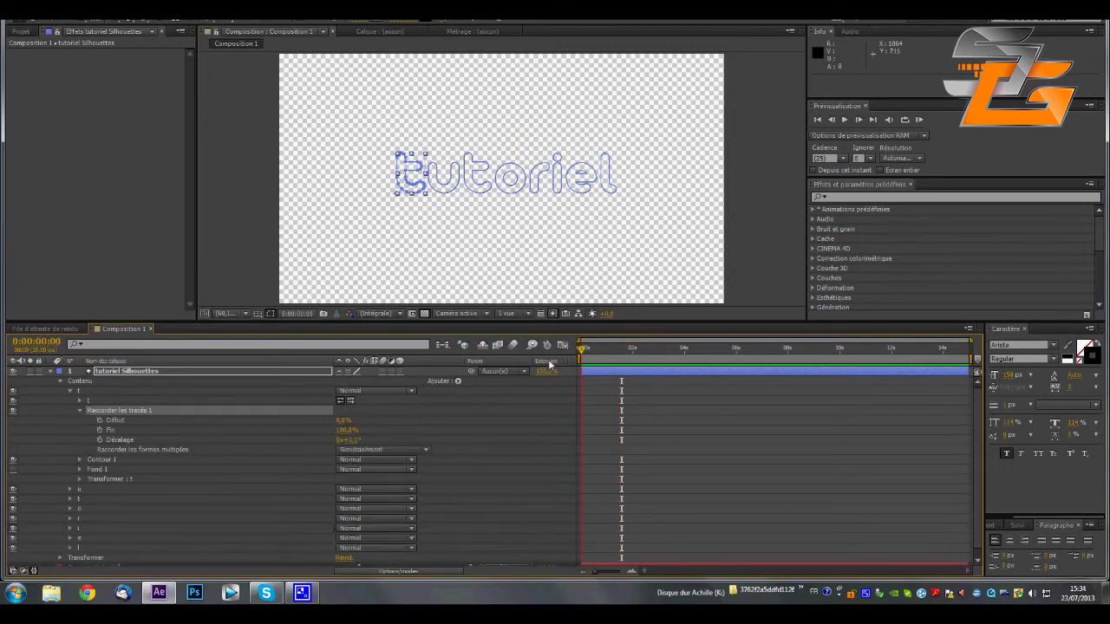
{"action": "left_click", "coordinate": [100, 421]}
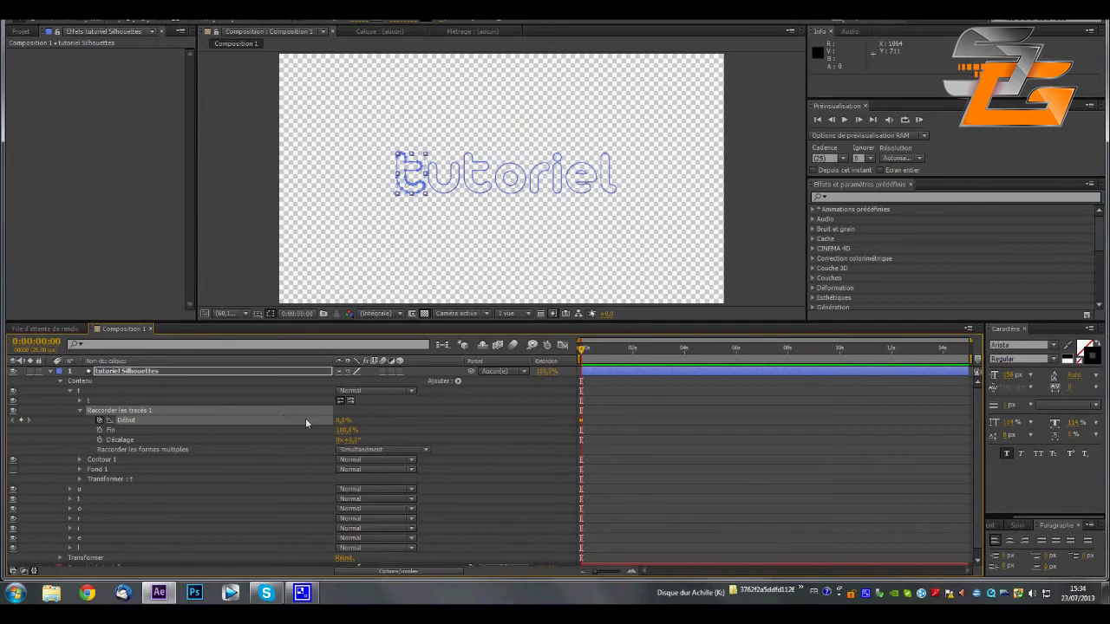
{"action": "left_click_drag", "start_coordinate": [334, 422], "coordinate": [521, 428]}
{"action": "left_click", "coordinate": [605, 352]}
{"action": "left_click", "coordinate": [607, 352]}
{"action": "left_click", "coordinate": [345, 420]}
{"action": "type", "text": "0"}
{"action": "key", "text": "Return"}
Step: Apply Lissage de vitesse to both Début keyframes of the first t
{"action": "left_click_drag", "start_coordinate": [647, 416], "coordinate": [577, 420]}
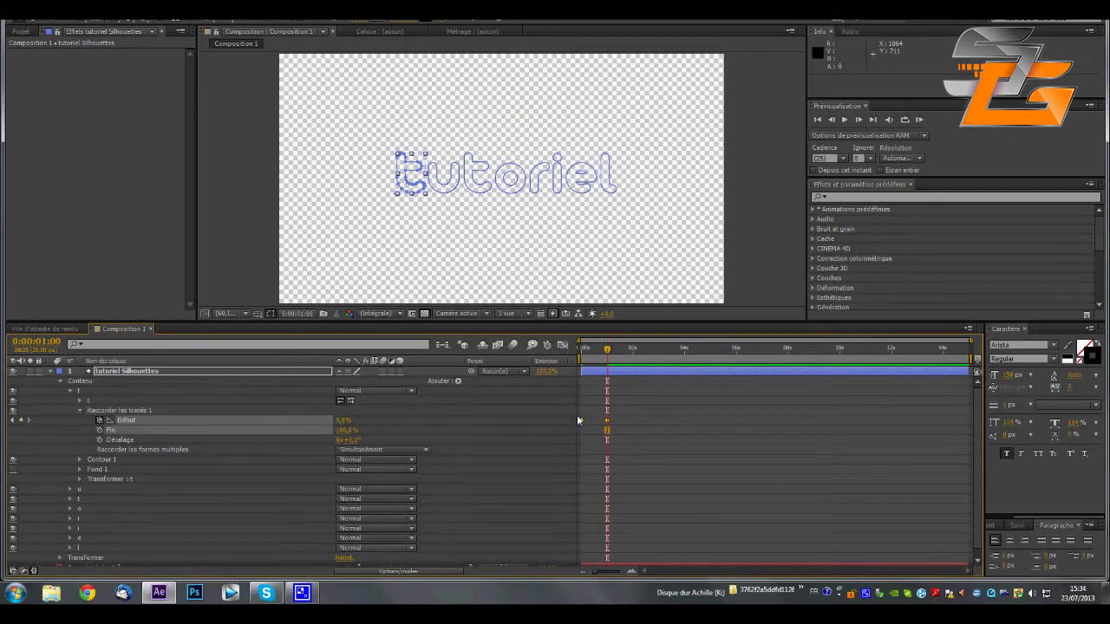
{"action": "right_click", "coordinate": [582, 419]}
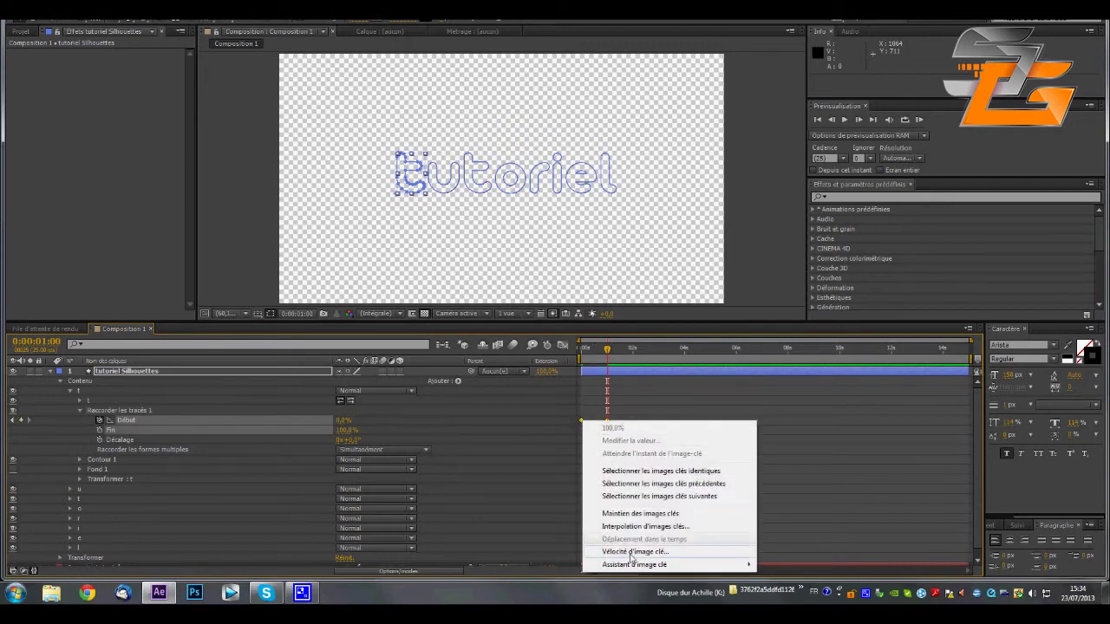
{"action": "mouse_move", "coordinate": [633, 565]}
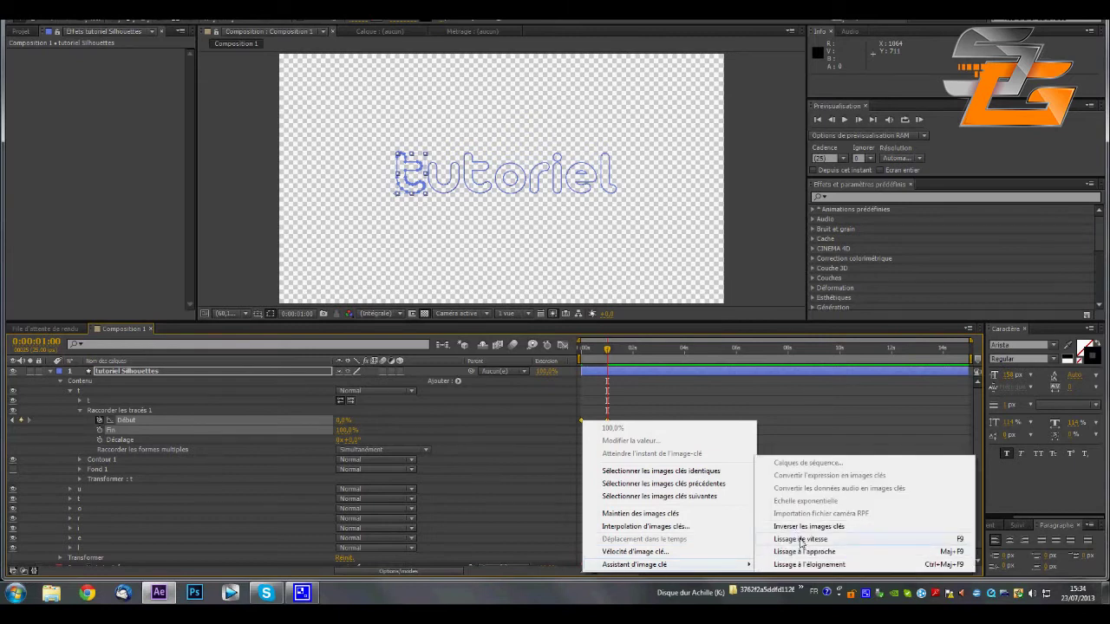
{"action": "left_click", "coordinate": [803, 540]}
{"action": "left_click", "coordinate": [638, 397]}
Step: Preview the first t's outline animation from the beginning, and return the playhead to 0:00:00:00
{"action": "left_click_drag", "start_coordinate": [607, 349], "coordinate": [572, 351]}
{"action": "left_click", "coordinate": [843, 119]}
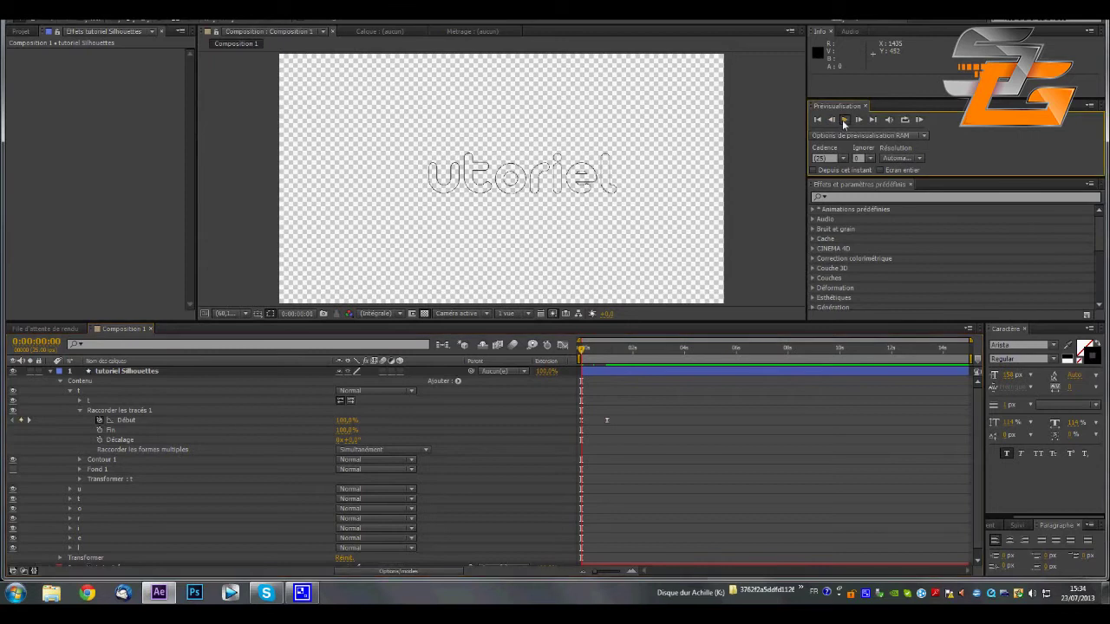
{"action": "left_click", "coordinate": [810, 431]}
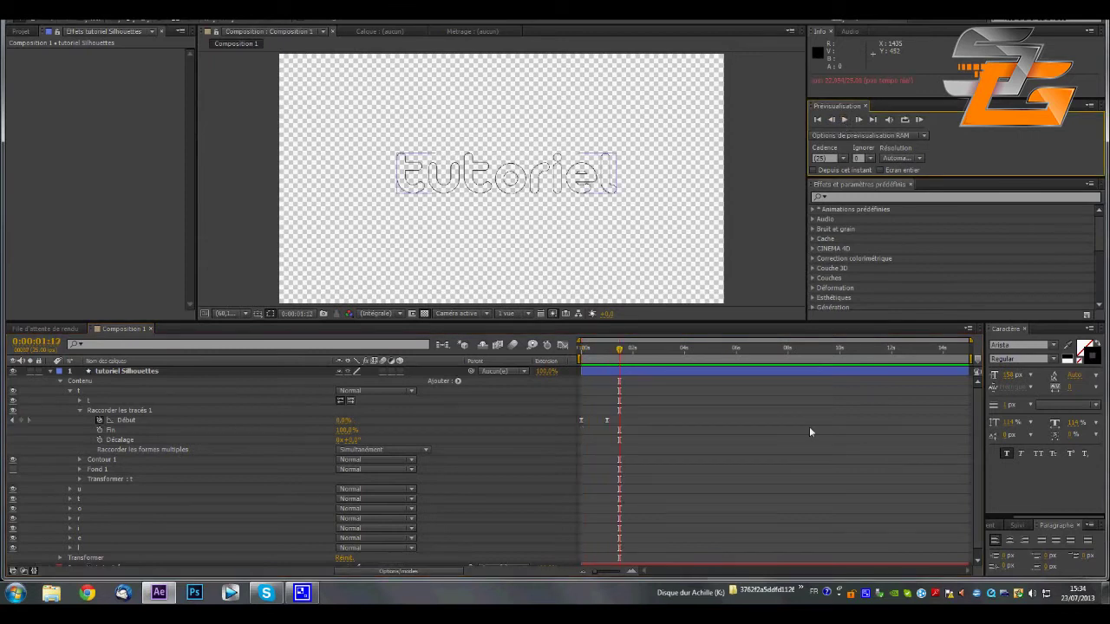
{"action": "left_click_drag", "start_coordinate": [620, 353], "coordinate": [581, 359]}
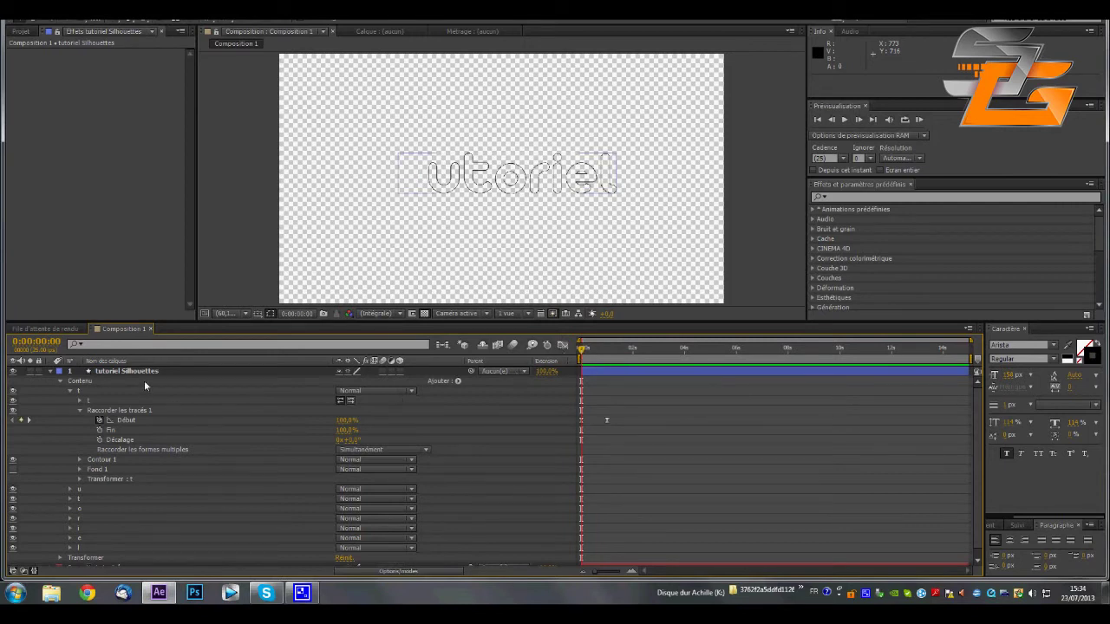
Step: Make the original "tutoriel" text layer visible and trim its start to 0:00:11:11
{"action": "scroll", "coordinate": [190, 486], "scroll_direction": "down", "scroll_amount": 2}
{"action": "left_click", "coordinate": [106, 561]}
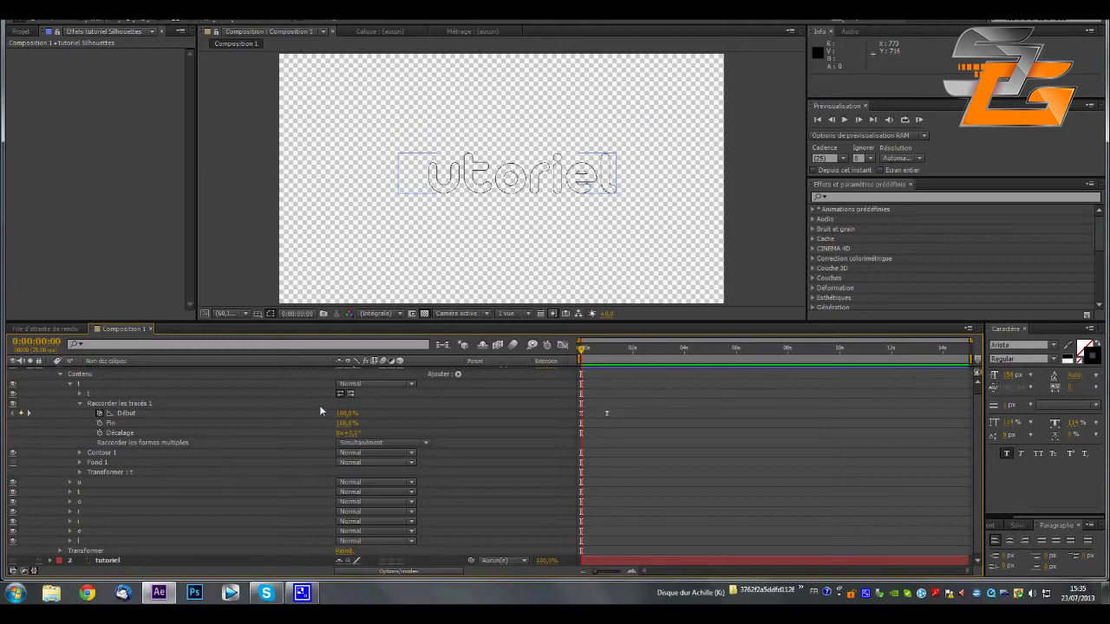
{"action": "scroll", "coordinate": [232, 477], "scroll_direction": "up", "scroll_amount": 1}
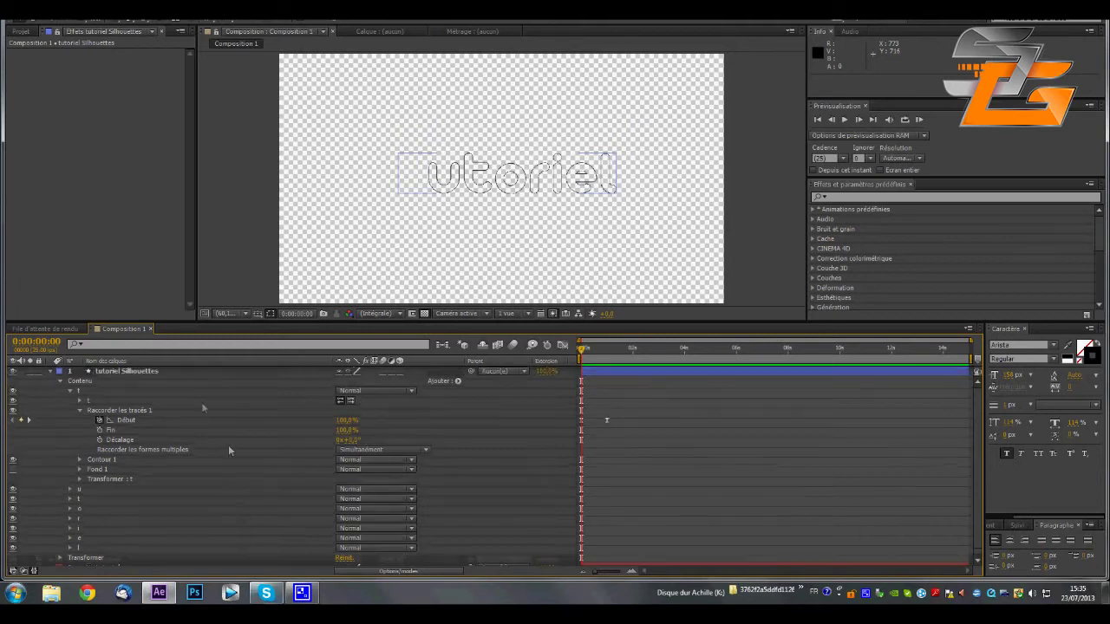
{"action": "left_click", "coordinate": [152, 373]}
{"action": "scroll", "coordinate": [153, 376], "scroll_direction": "down", "scroll_amount": 1}
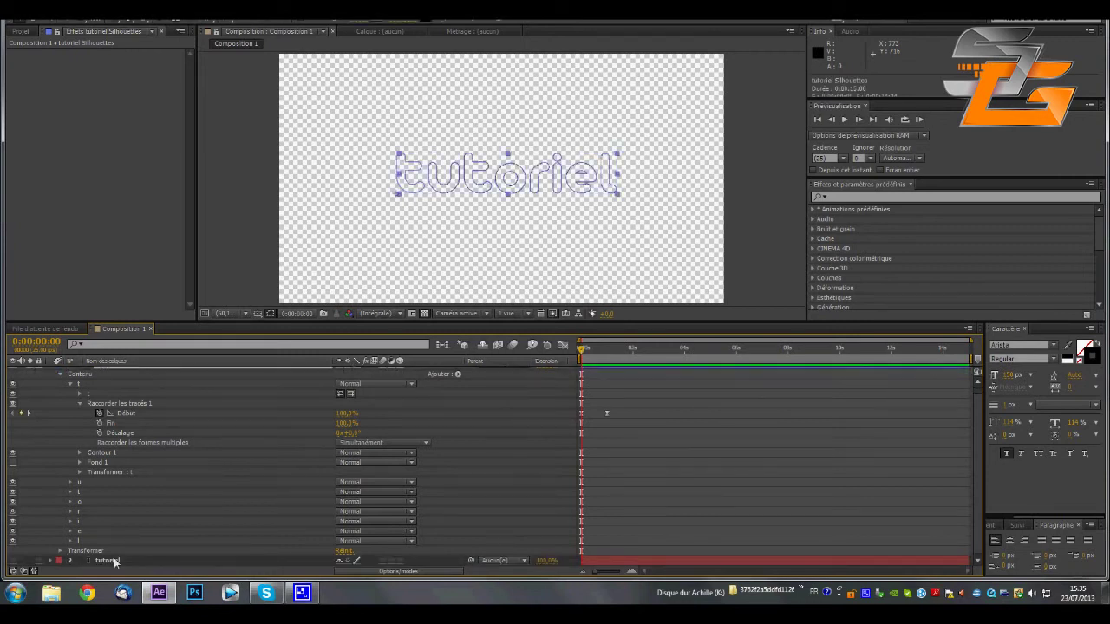
{"action": "left_click", "coordinate": [116, 561]}
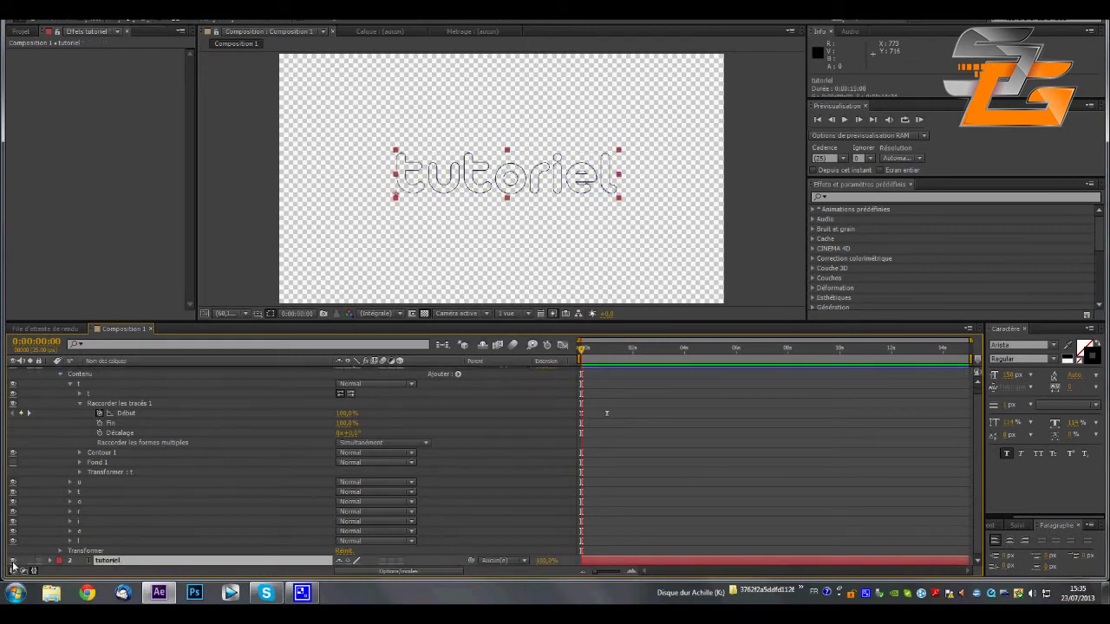
{"action": "left_click_drag", "start_coordinate": [587, 568], "coordinate": [887, 561]}
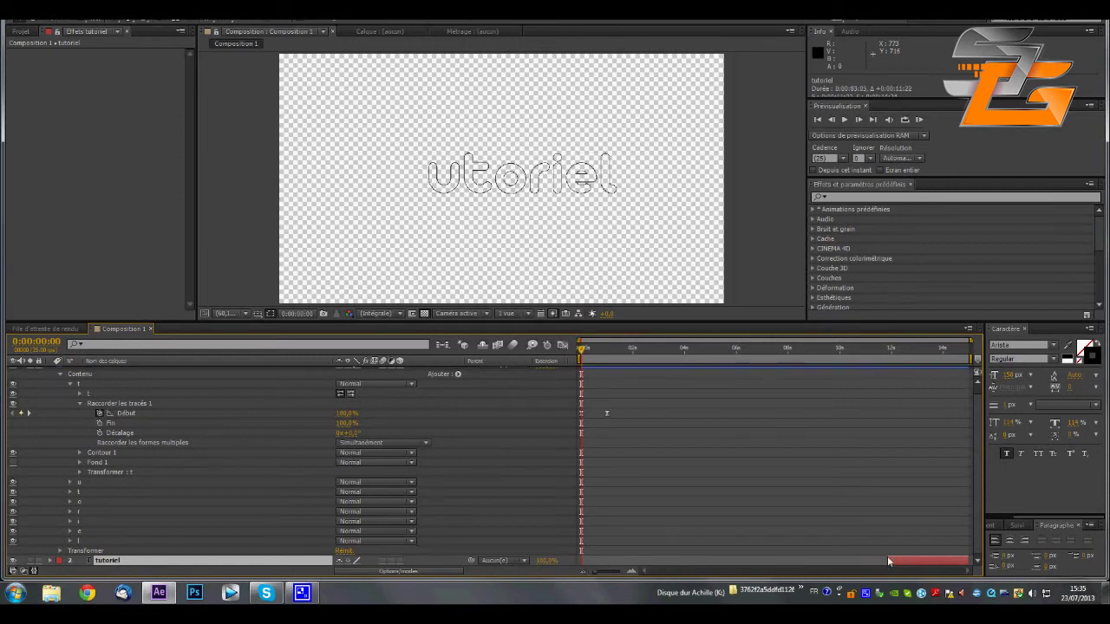
Step: Give the "tutoriel" text layer a black fill, color 000000
{"action": "double_click", "coordinate": [1085, 348]}
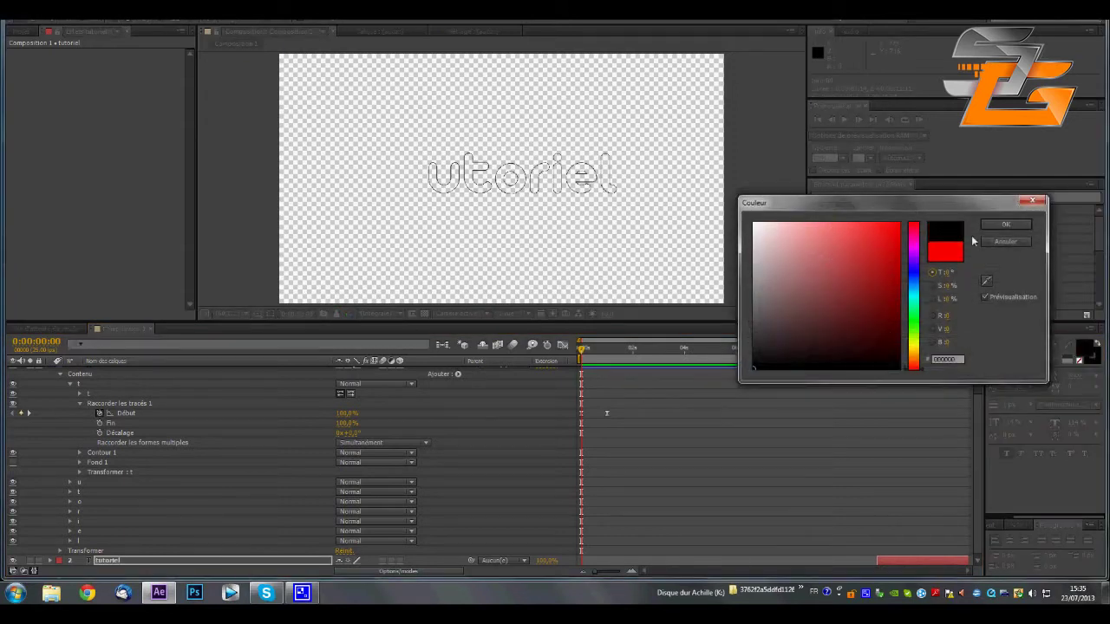
{"action": "left_click", "coordinate": [1006, 225]}
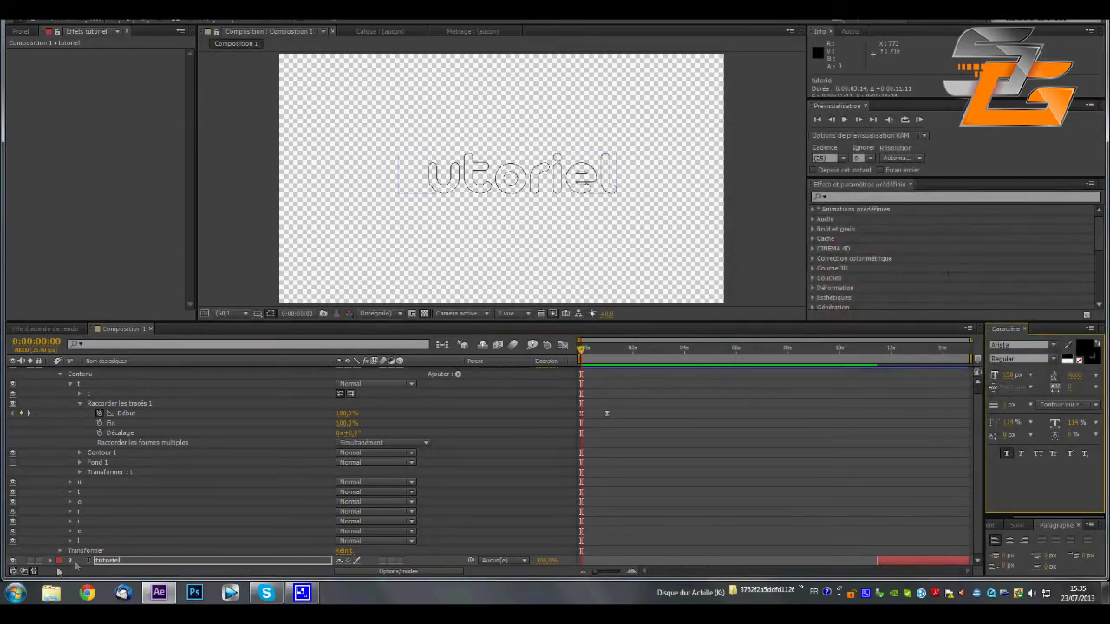
{"action": "left_click", "coordinate": [135, 566]}
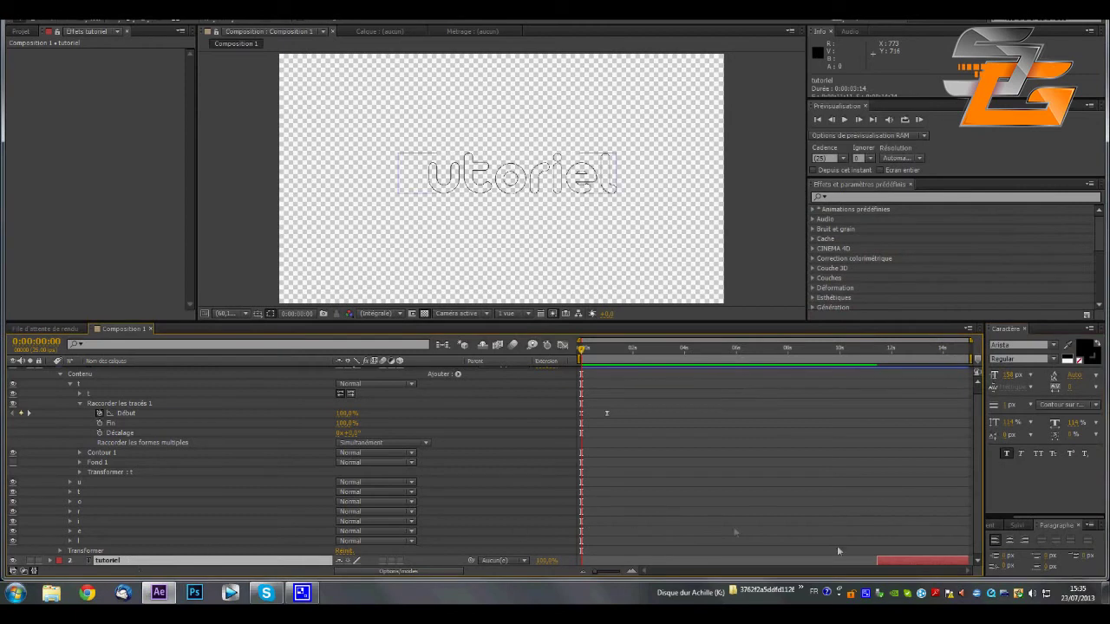
Step: Scrub the timeline to check the frames before and after the "tutoriel" text layer starts
{"action": "left_click", "coordinate": [919, 350]}
{"action": "left_click_drag", "start_coordinate": [918, 354], "coordinate": [787, 392]}
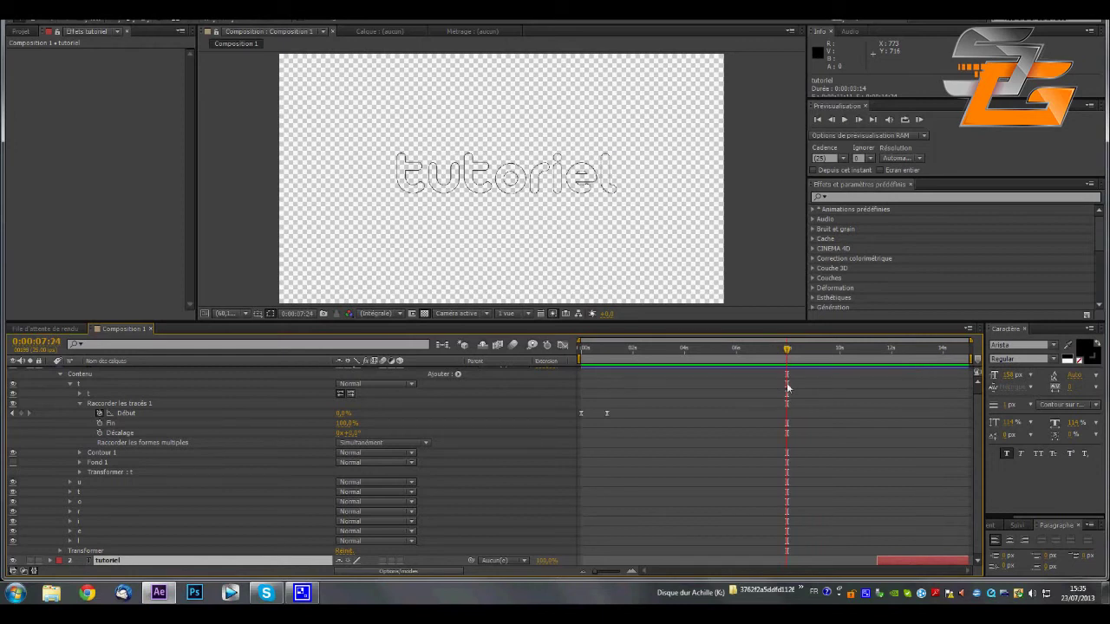
{"action": "left_click_drag", "start_coordinate": [822, 358], "coordinate": [865, 383]}
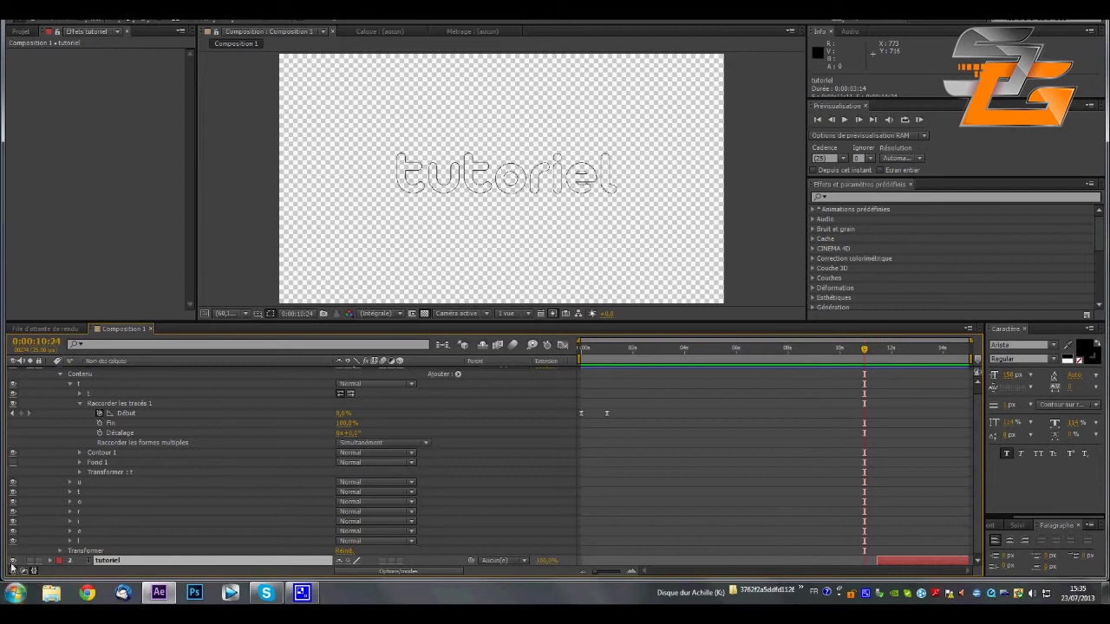
{"action": "scroll", "coordinate": [282, 466], "scroll_direction": "up", "scroll_amount": 1}
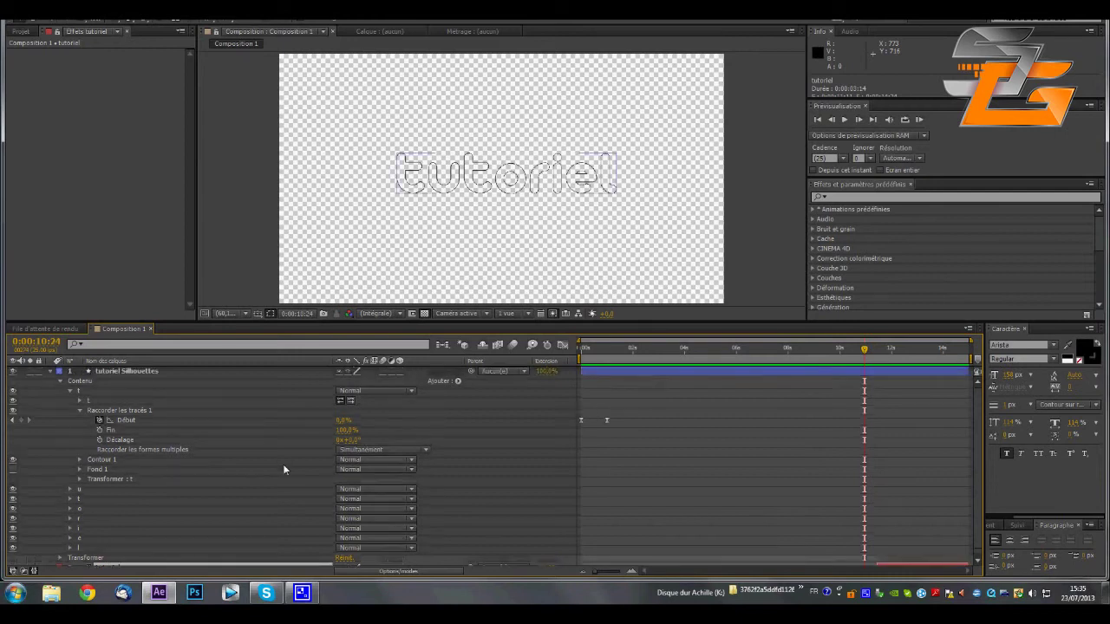
{"action": "left_click", "coordinate": [131, 412]}
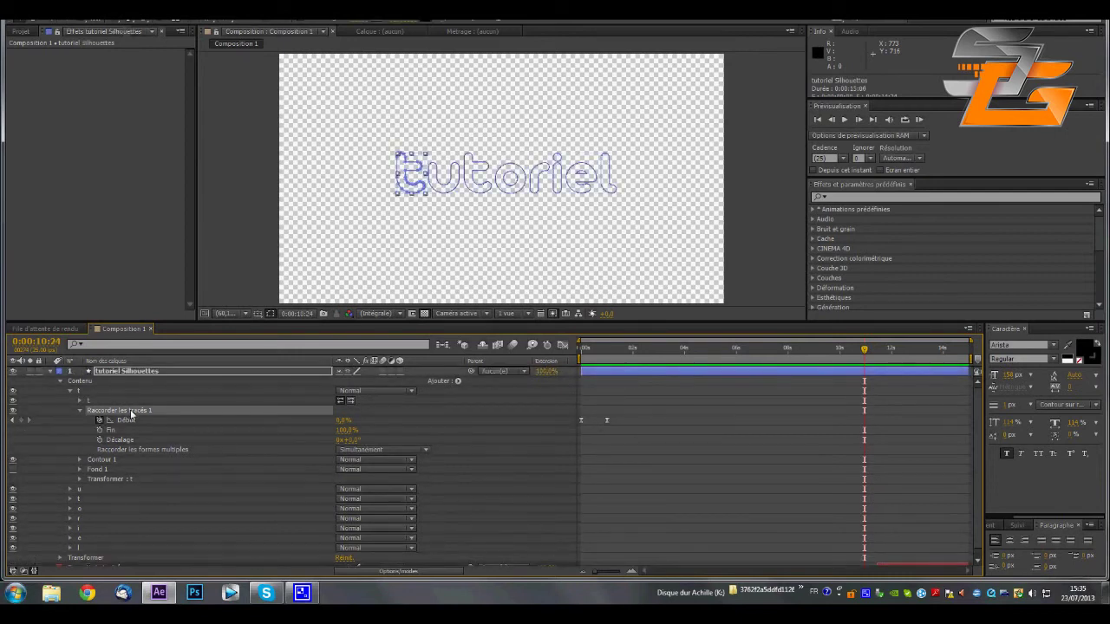
{"action": "left_click", "coordinate": [70, 490]}
{"action": "left_click", "coordinate": [83, 488]}
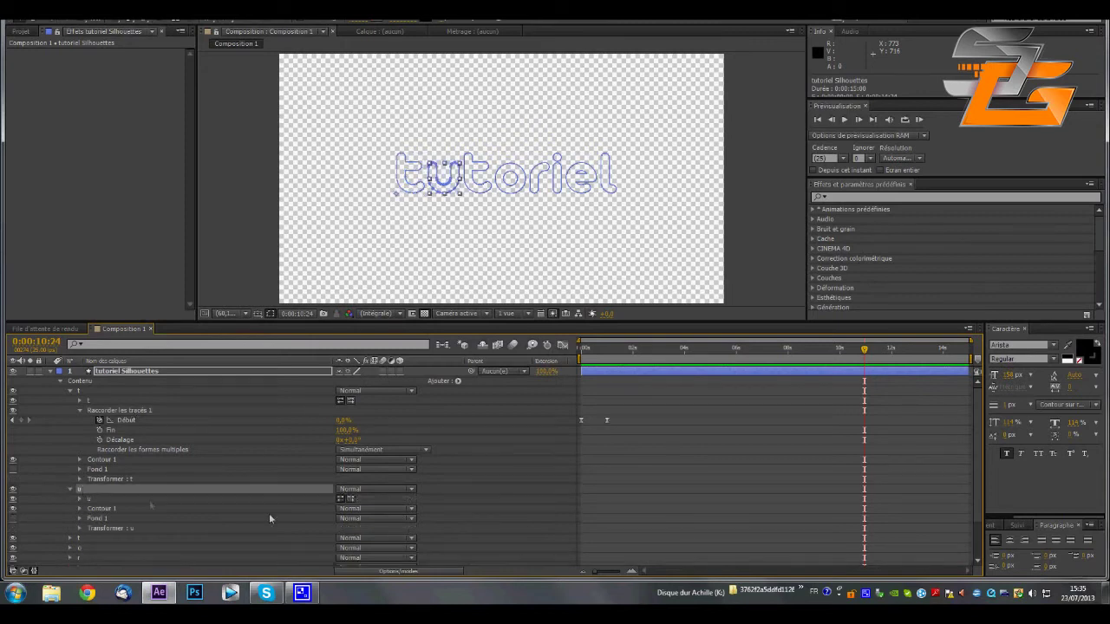
{"action": "key", "text": "ctrl+v"}
{"action": "left_click", "coordinate": [80, 529]}
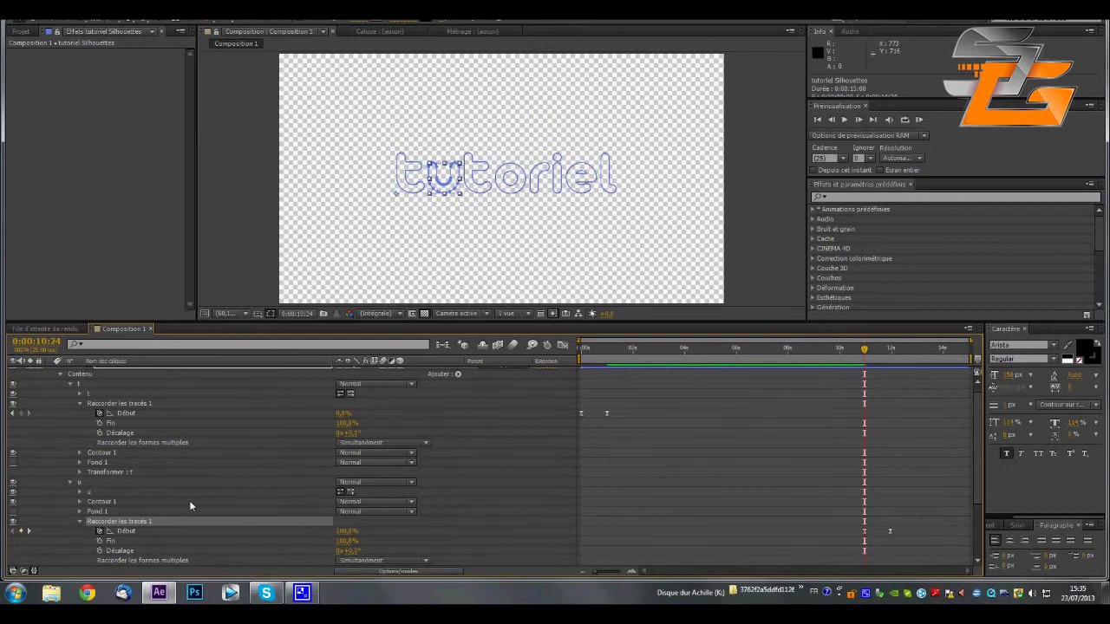
{"action": "key", "text": "Delete"}
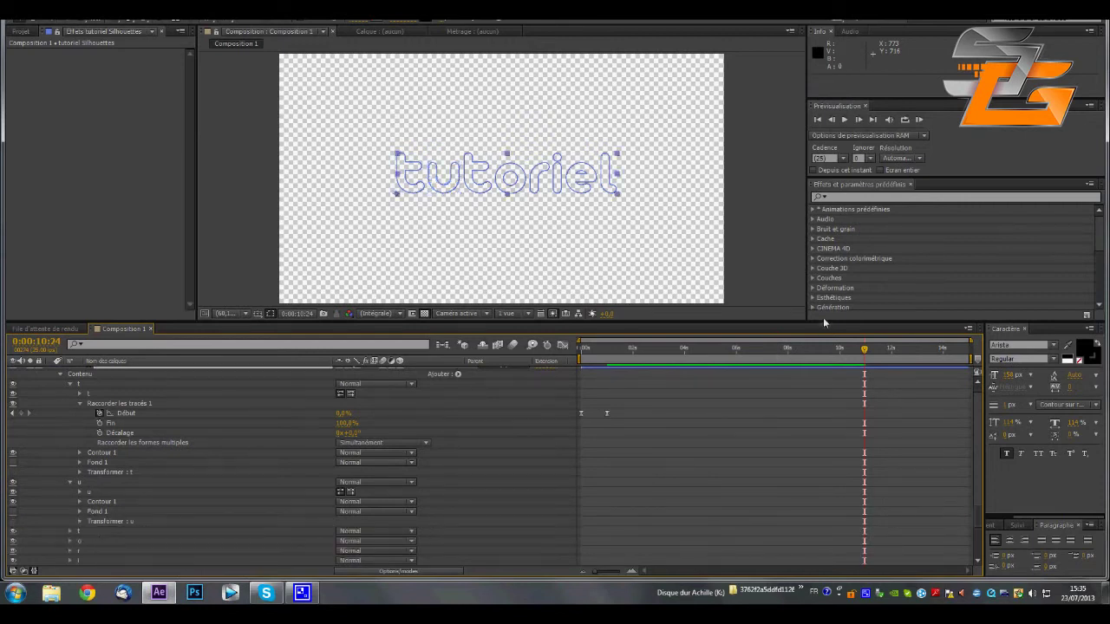
Step: Paste the animated Raccorder les tracés into the u at 0:00:00:12 and into the second t at 0:00:01:00
{"action": "left_click_drag", "start_coordinate": [864, 348], "coordinate": [587, 399]}
{"action": "left_click", "coordinate": [92, 484]}
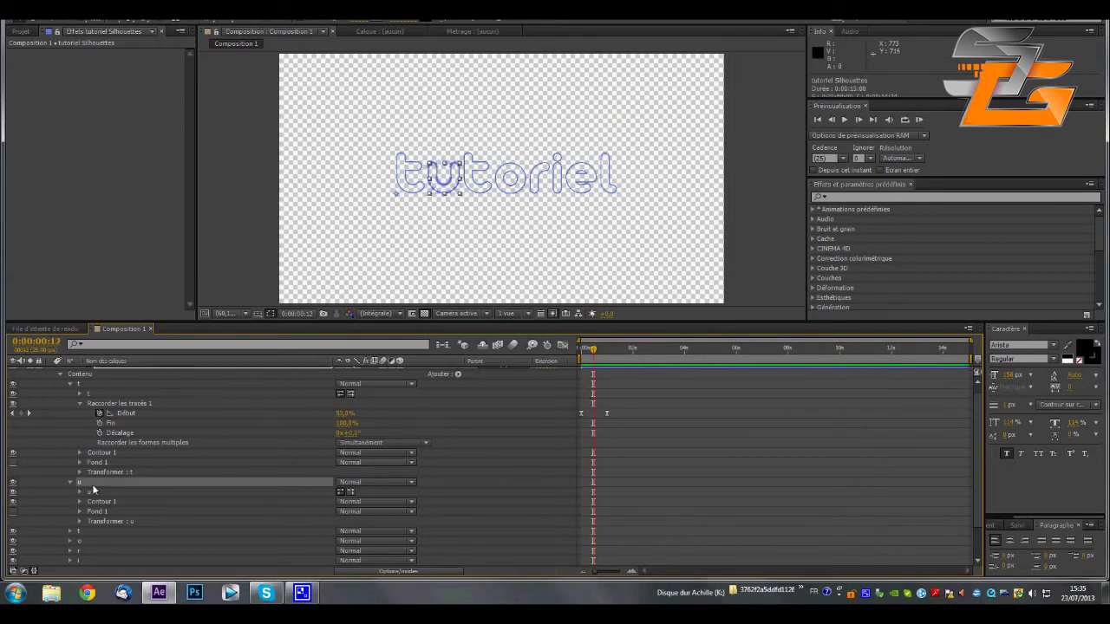
{"action": "key", "text": "ctrl+v"}
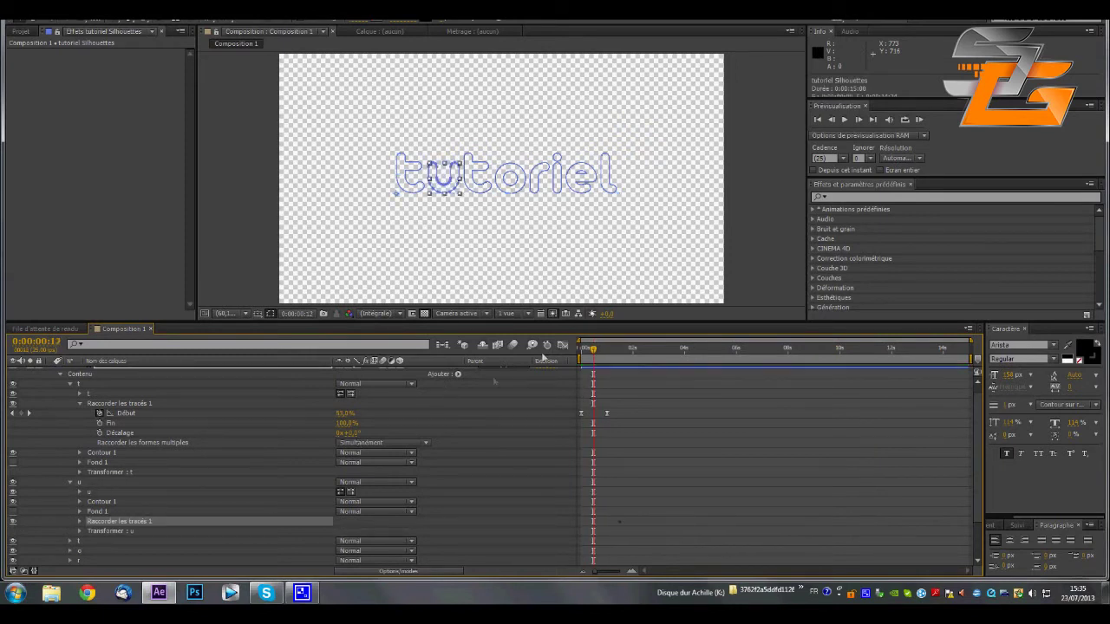
{"action": "left_click_drag", "start_coordinate": [594, 353], "coordinate": [605, 360]}
{"action": "left_click", "coordinate": [83, 543]}
{"action": "key", "text": "ctrl+v"}
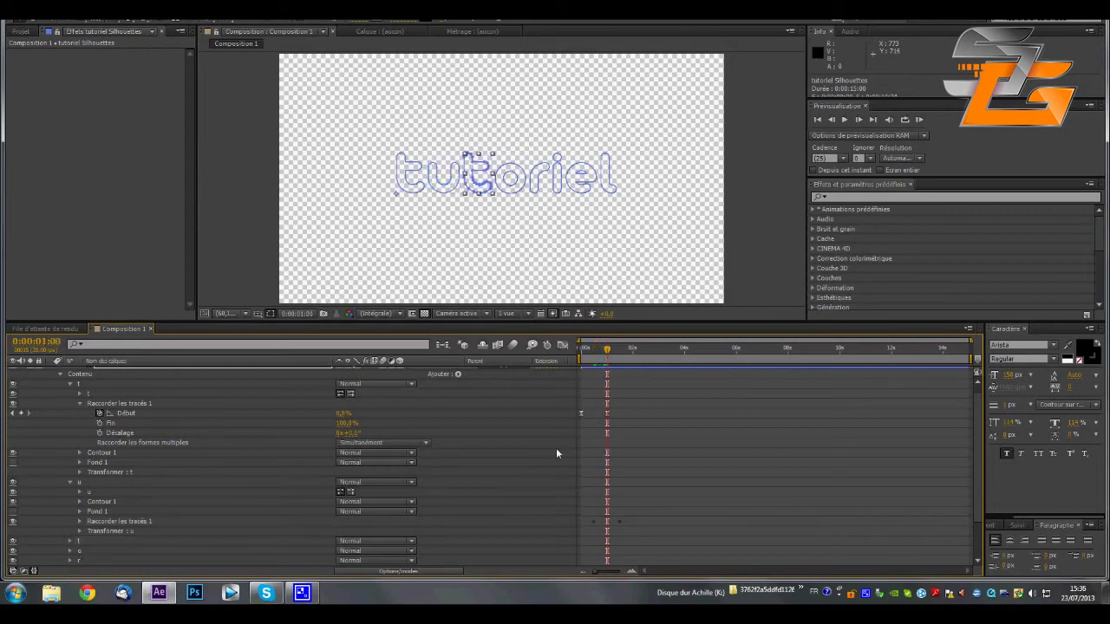
Step: Paste the animated Raccorder les tracés into the o at 0:00:01:12 and into the r at about 0:00:02:00
{"action": "left_click", "coordinate": [87, 552]}
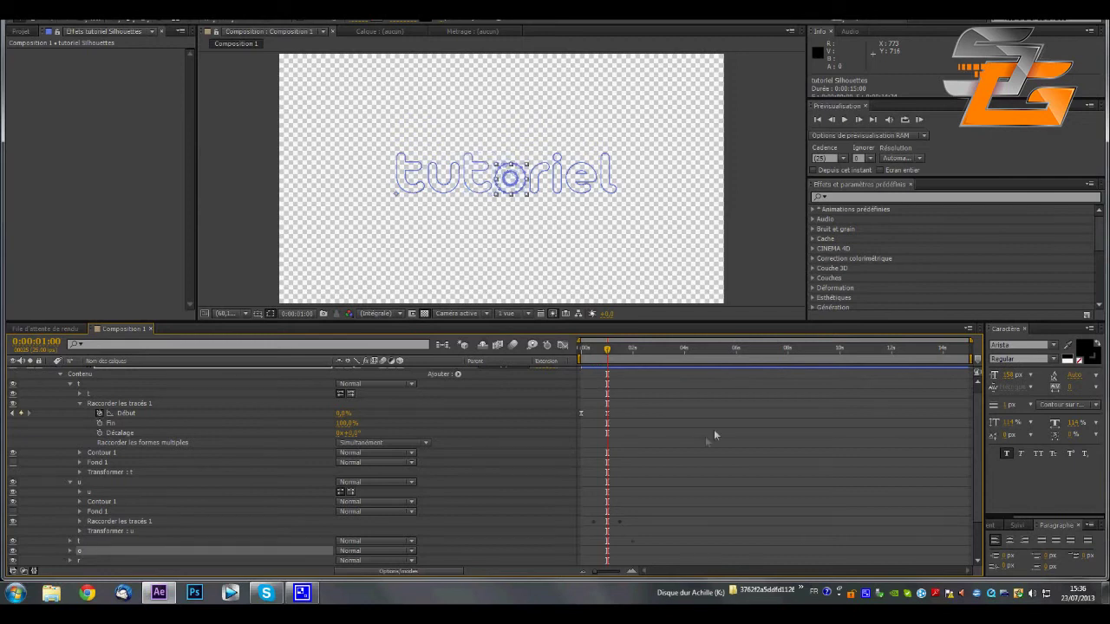
{"action": "left_click_drag", "start_coordinate": [615, 356], "coordinate": [624, 354]}
{"action": "key", "text": "ctrl+v"}
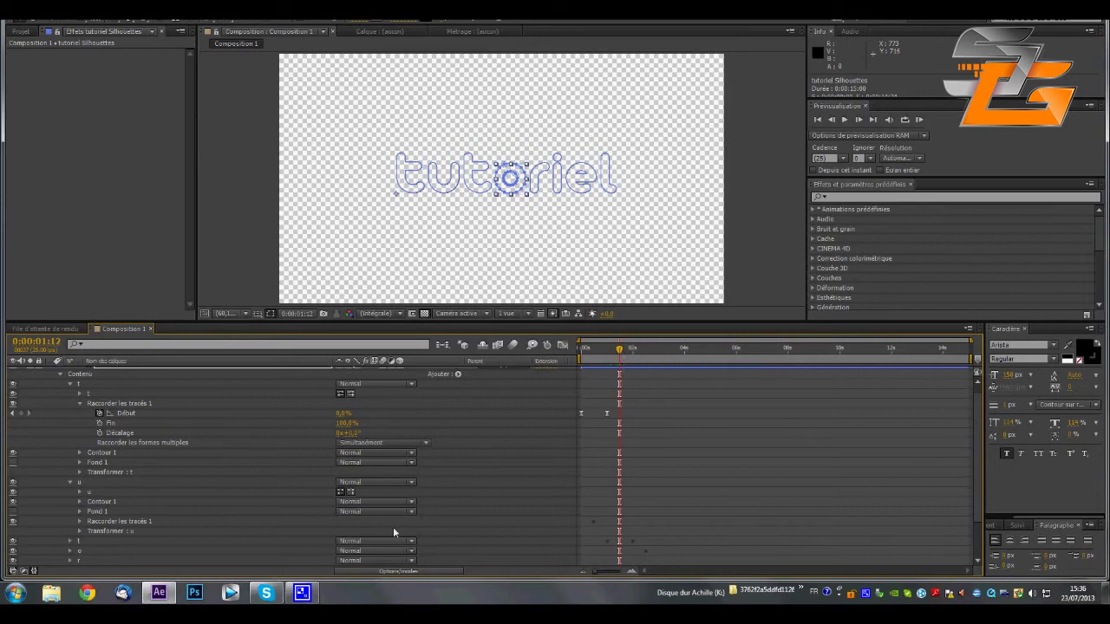
{"action": "left_click", "coordinate": [86, 560]}
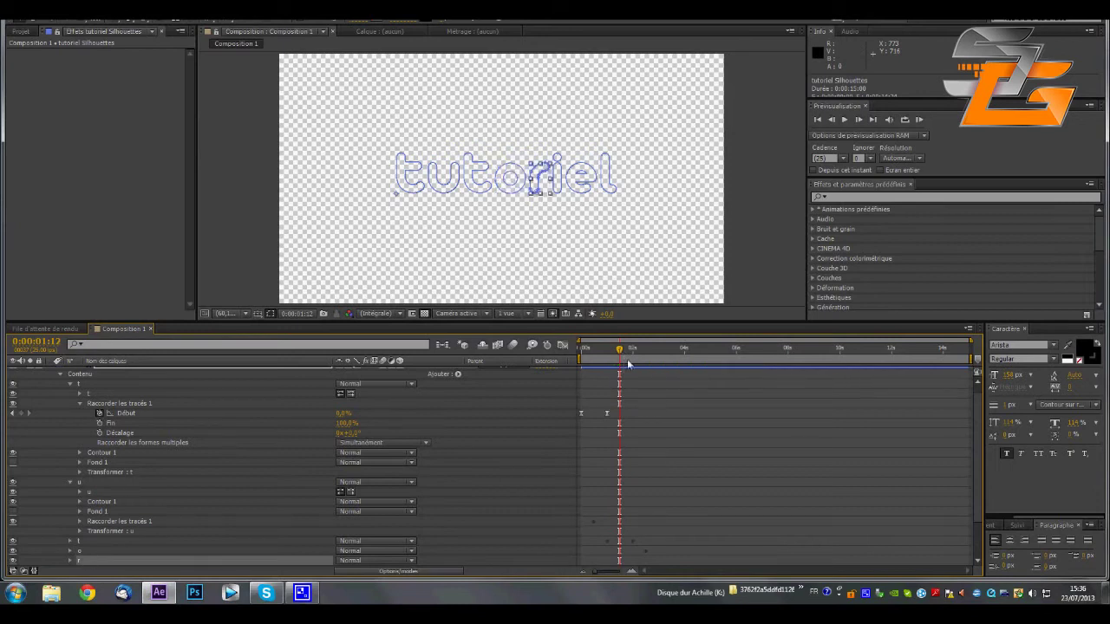
{"action": "left_click_drag", "start_coordinate": [626, 354], "coordinate": [634, 355]}
{"action": "key", "text": "ctrl+v"}
Step: Paste staggered copies of the animated Raccorder les tracés into i, e and l, with i at 0:00:02:15 and l at 0:00:03:18
{"action": "left_click_drag", "start_coordinate": [976, 486], "coordinate": [968, 536]}
{"action": "left_click_drag", "start_coordinate": [633, 354], "coordinate": [649, 359]}
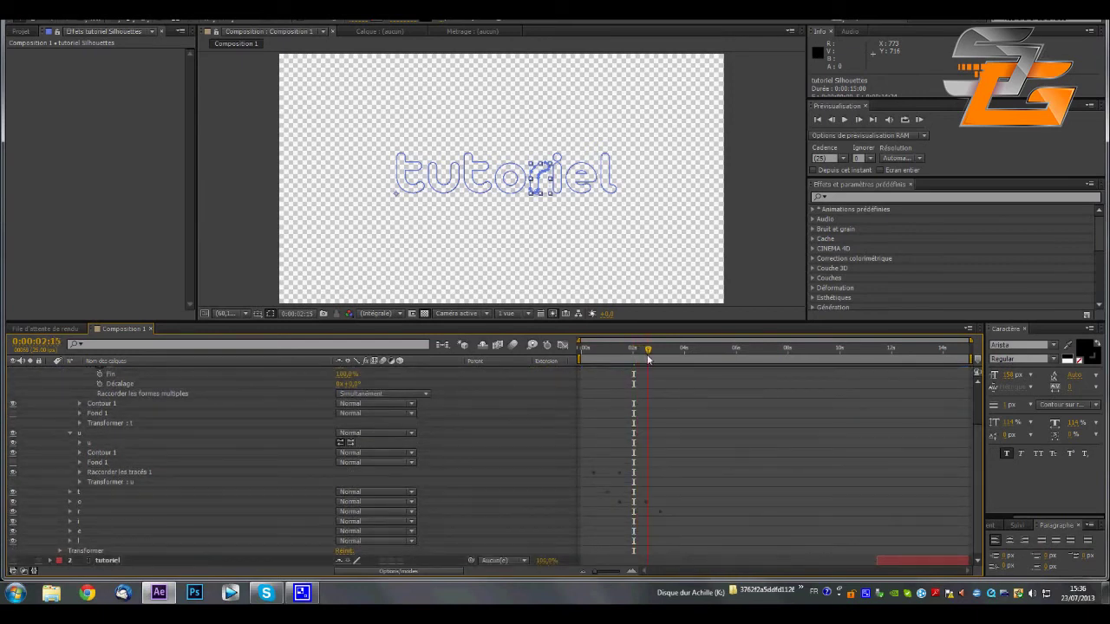
{"action": "left_click", "coordinate": [90, 521]}
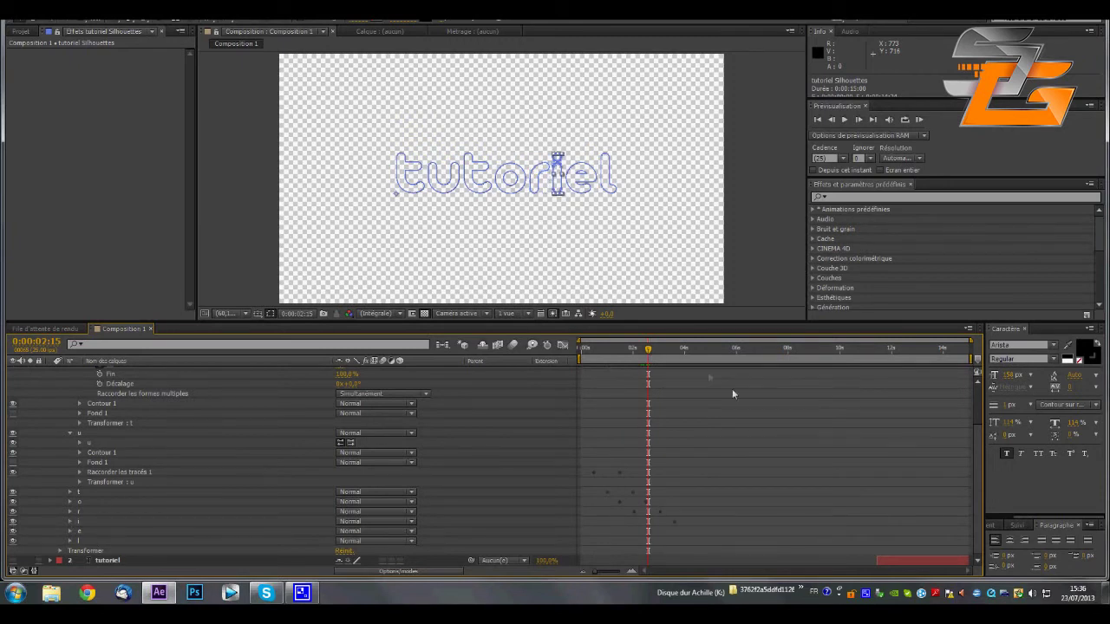
{"action": "left_click_drag", "start_coordinate": [651, 351], "coordinate": [665, 362]}
{"action": "left_click", "coordinate": [99, 531]}
{"action": "left_click_drag", "start_coordinate": [662, 351], "coordinate": [677, 351]}
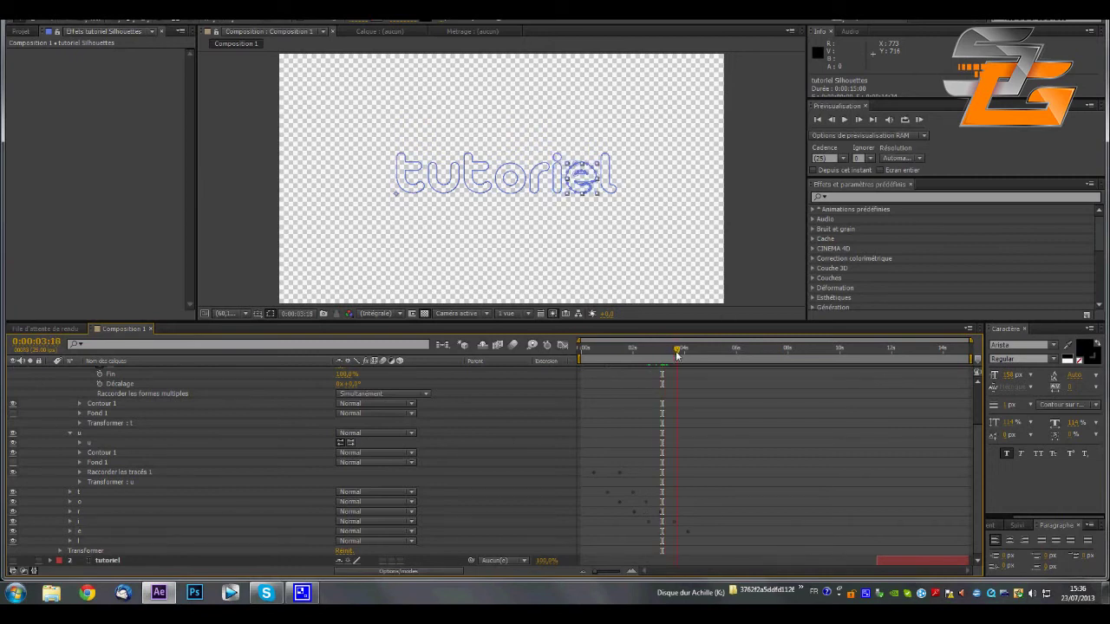
{"action": "left_click", "coordinate": [78, 541]}
Step: Preview the whole word's outline animation from 0:00:00:00 until the l is drawn
{"action": "left_click_drag", "start_coordinate": [679, 352], "coordinate": [515, 383]}
{"action": "left_click", "coordinate": [110, 562]}
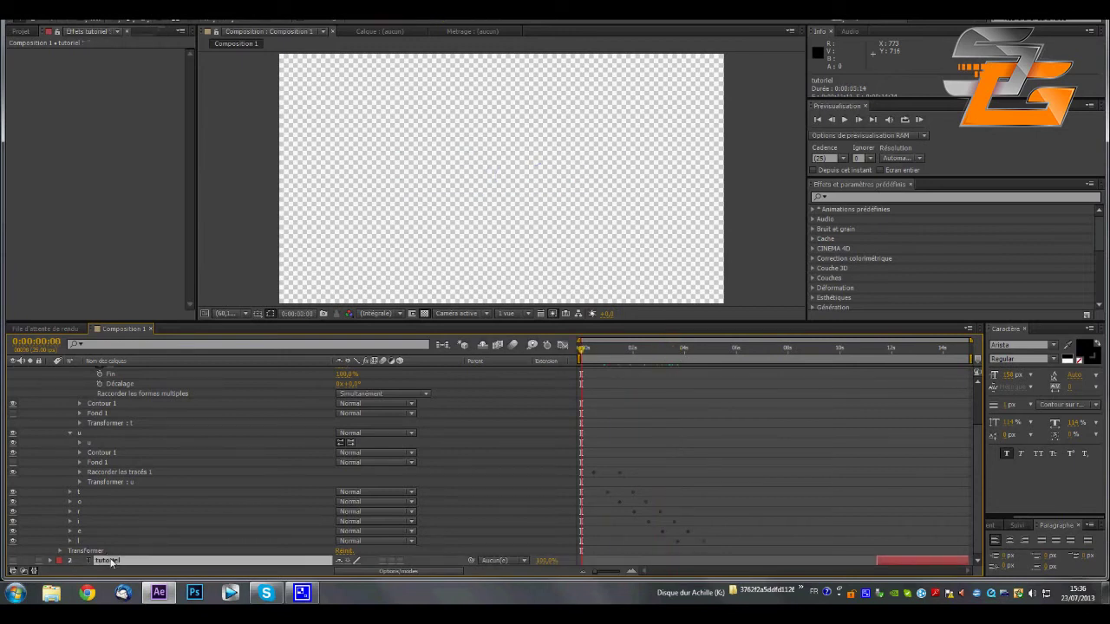
{"action": "left_click", "coordinate": [845, 120]}
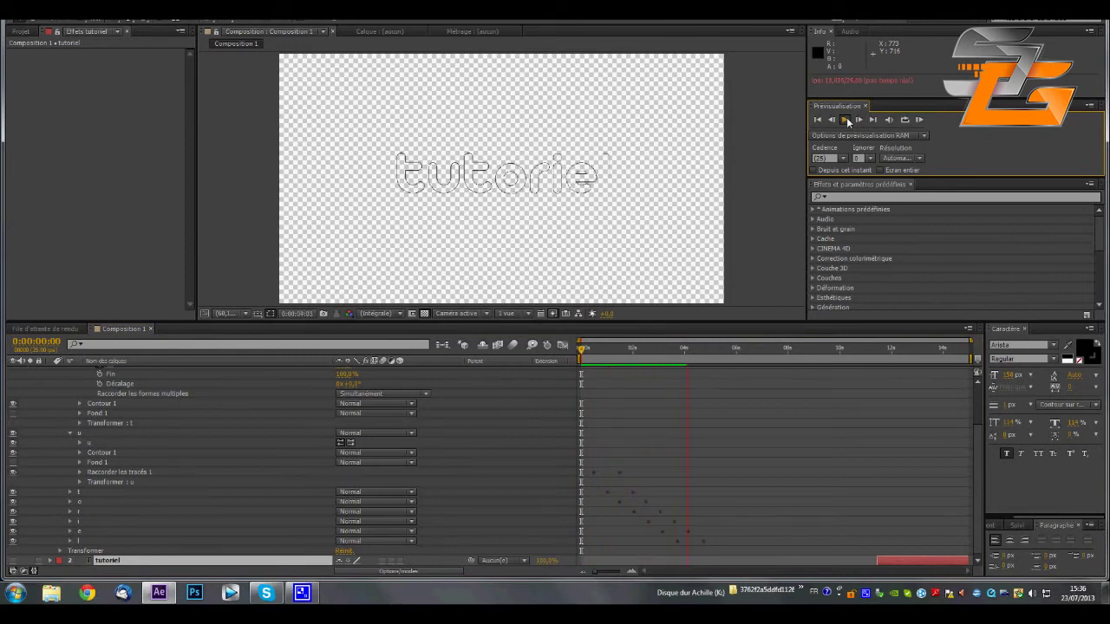
{"action": "left_click", "coordinate": [846, 120]}
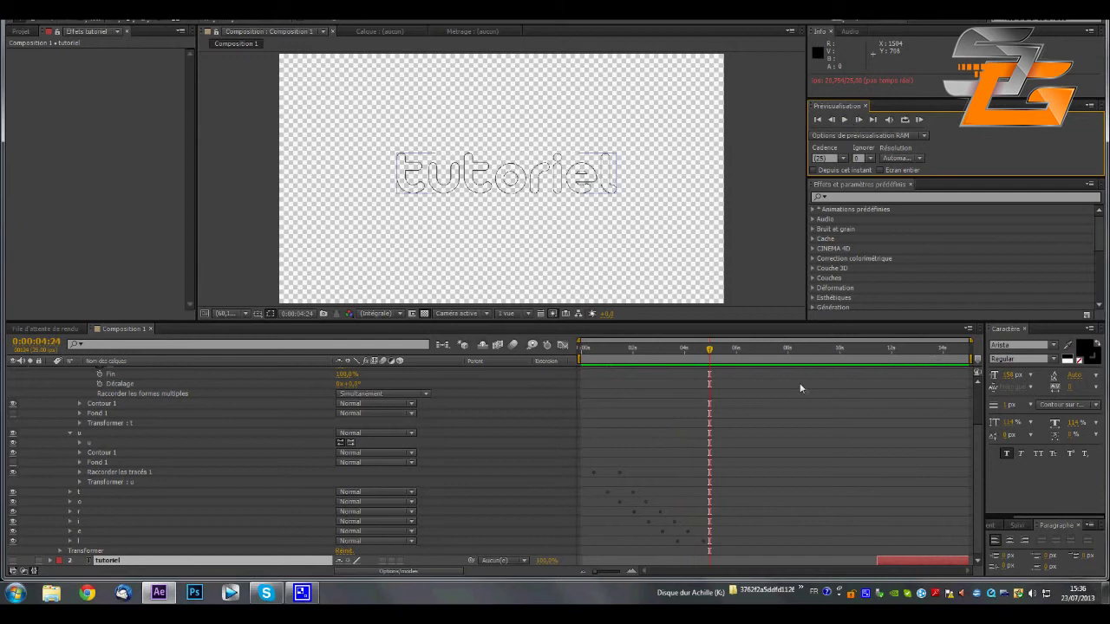
Step: Extend the "tutoriel" text layer to start at about 0:00:04:20 and remove the text's stroke
{"action": "left_click_drag", "start_coordinate": [877, 564], "coordinate": [711, 573]}
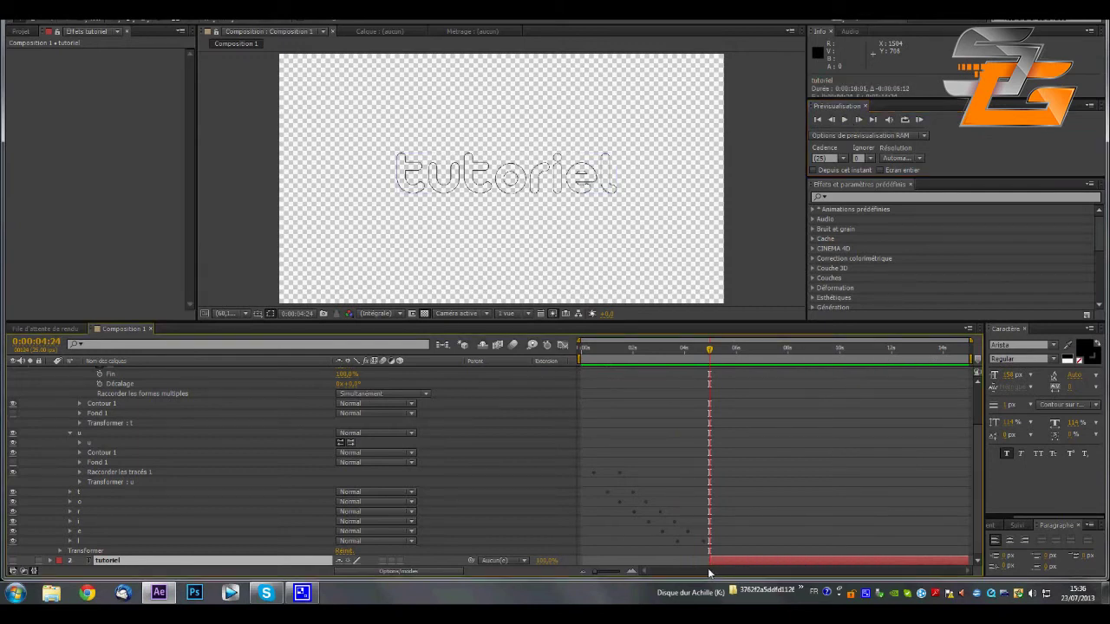
{"action": "mouse_move", "coordinate": [709, 354]}
{"action": "left_mouse_down"}
{"action": "mouse_move", "coordinate": [663, 379]}
{"action": "mouse_move", "coordinate": [690, 381]}
{"action": "left_mouse_up"}
{"action": "left_click_drag", "start_coordinate": [720, 381], "coordinate": [750, 377]}
{"action": "left_click", "coordinate": [171, 564]}
{"action": "left_click_drag", "start_coordinate": [752, 356], "coordinate": [705, 416]}
{"action": "left_click", "coordinate": [1090, 362]}
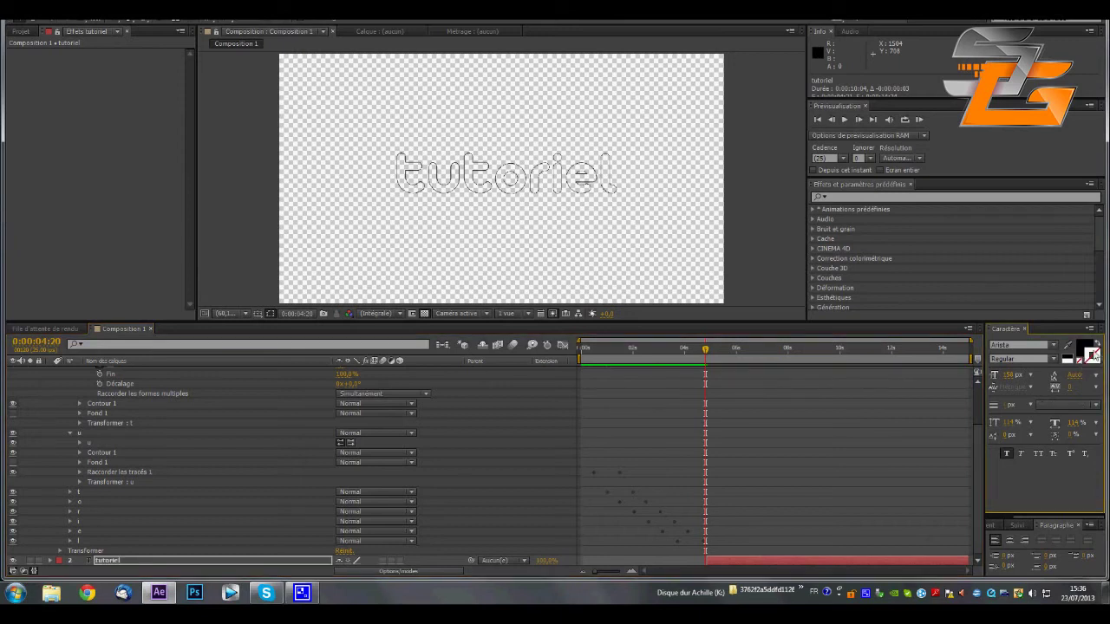
Step: Fade in the "tutoriel" text layer with Opacité keyframes of 0% at 0:00:04:20 and 100% at 0:00:05:02
{"action": "left_click", "coordinate": [52, 561]}
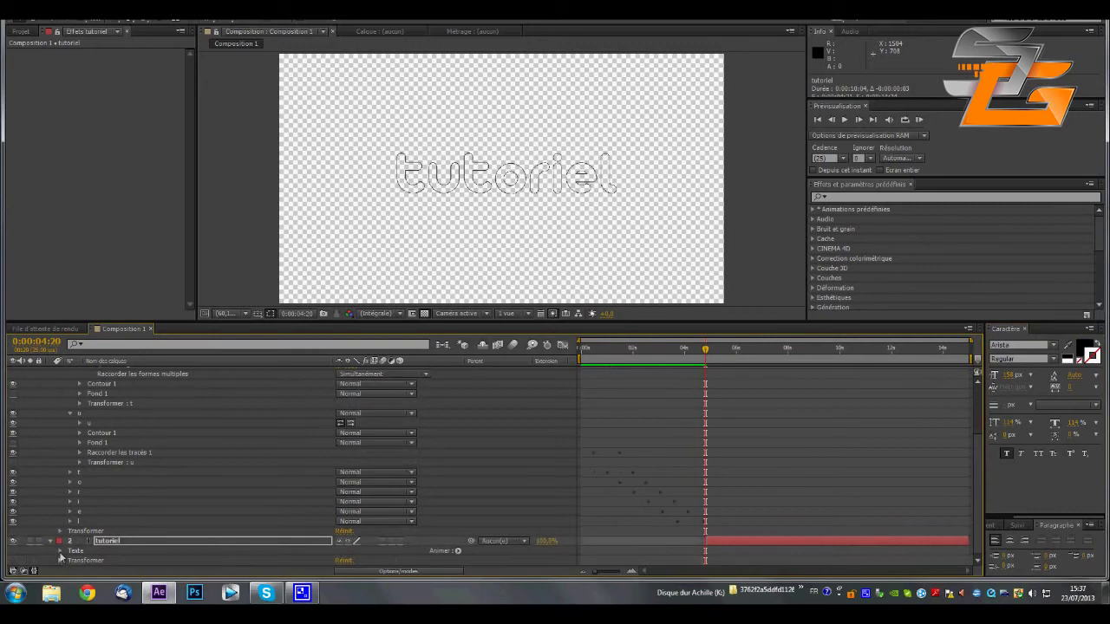
{"action": "left_click", "coordinate": [60, 561]}
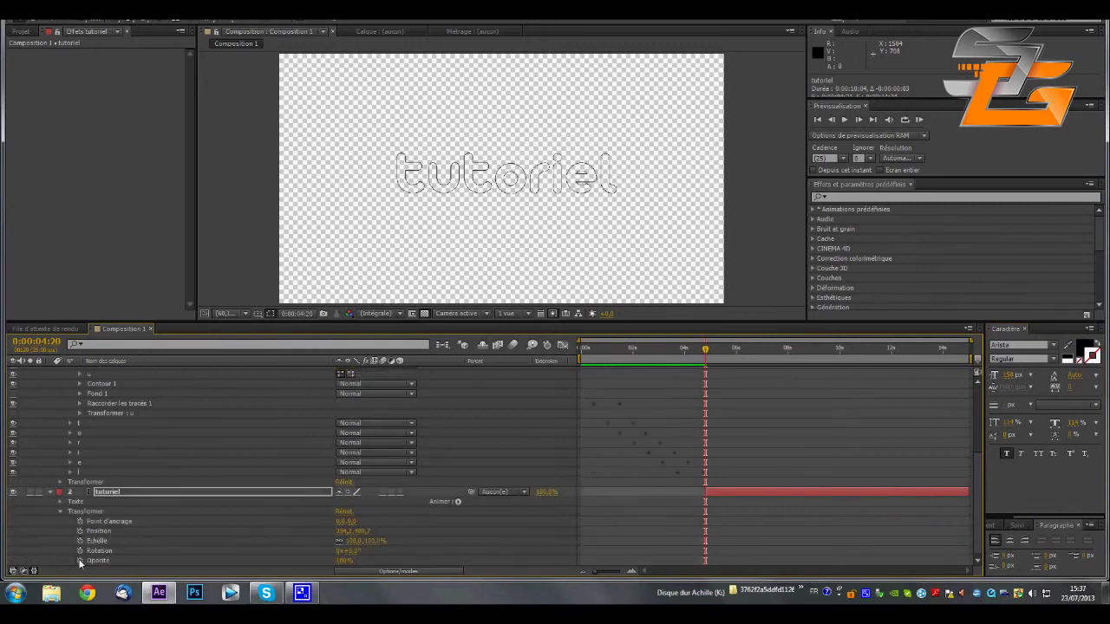
{"action": "left_click", "coordinate": [80, 562]}
{"action": "left_click", "coordinate": [344, 561]}
{"action": "type", "text": "0"}
{"action": "left_click", "coordinate": [713, 350]}
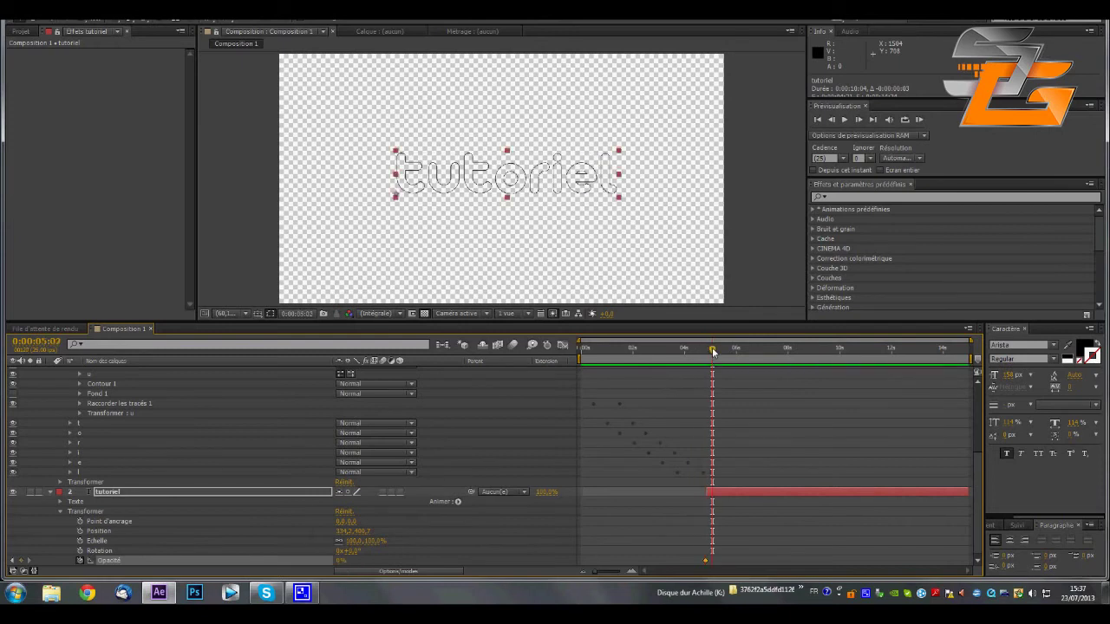
{"action": "left_click", "coordinate": [342, 562]}
{"action": "type", "text": "100"}
{"action": "key", "text": "Return"}
Step: Preview the fade-in of the filled text, starting from 0:00:04:08
{"action": "left_click_drag", "start_coordinate": [711, 350], "coordinate": [692, 359]}
{"action": "left_click", "coordinate": [843, 120]}
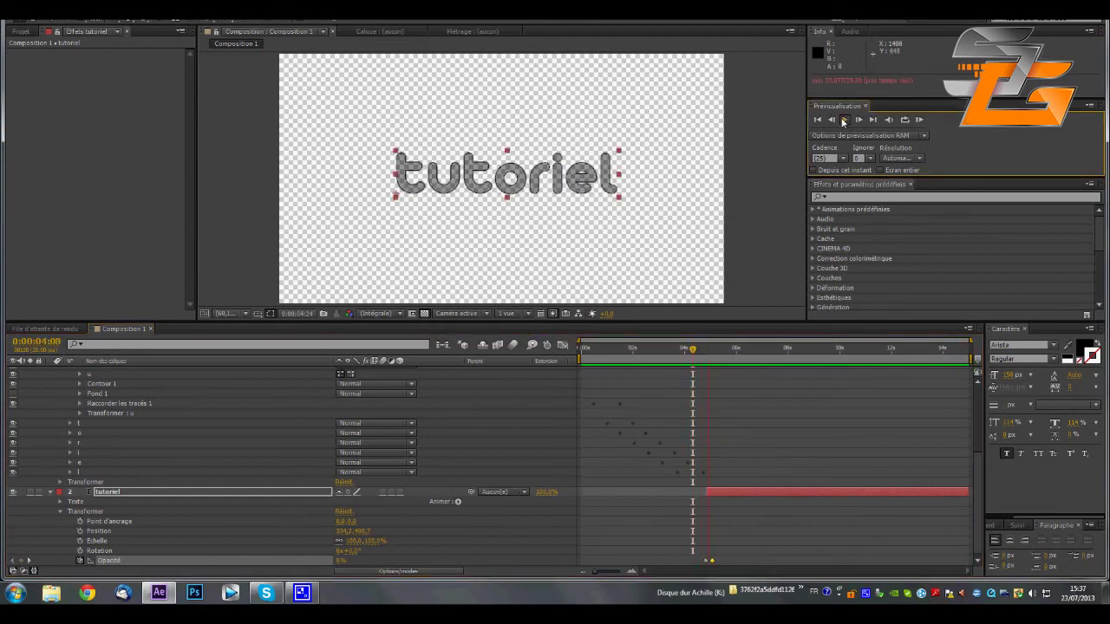
{"action": "left_click", "coordinate": [844, 121]}
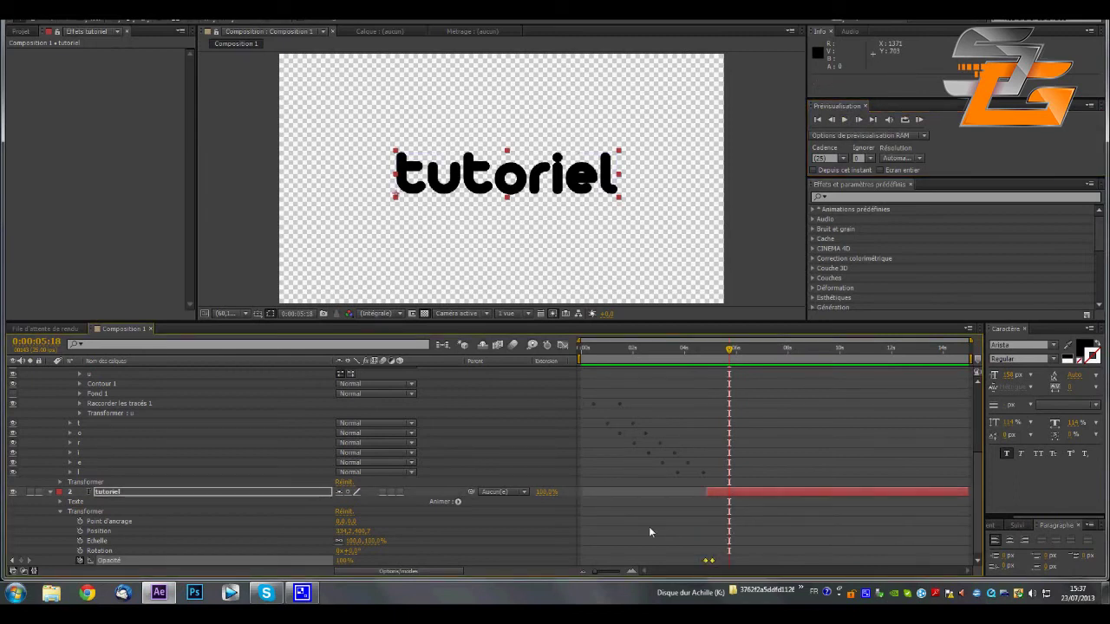
Step: Ease both Opacité keyframes of the "tutoriel" text layer with the keyframe assistant
{"action": "right_click", "coordinate": [711, 562]}
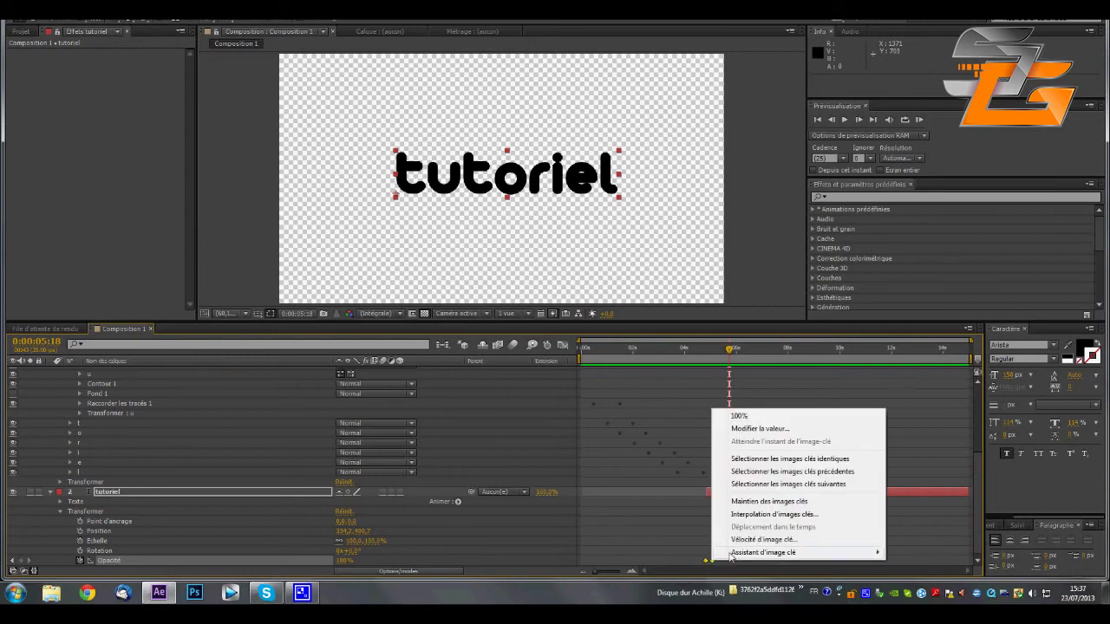
{"action": "mouse_move", "coordinate": [731, 556]}
{"action": "left_click", "coordinate": [937, 528]}
{"action": "left_click", "coordinate": [815, 553]}
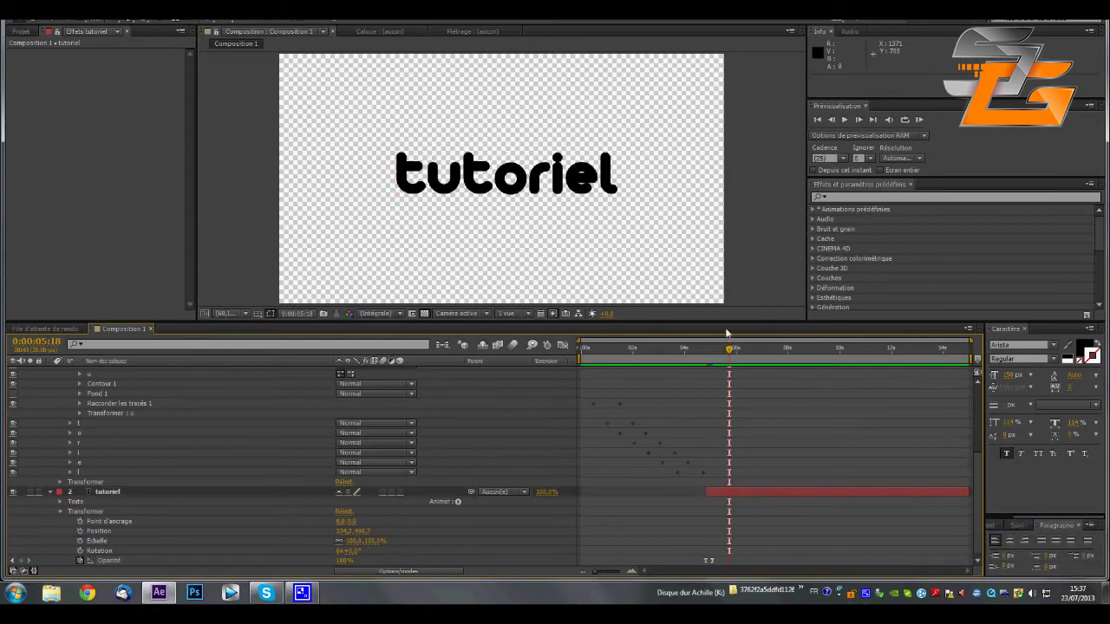
Step: Move the playhead back to 0:00:02:18 and collapse the properties of both layers
{"action": "left_click_drag", "start_coordinate": [731, 357], "coordinate": [653, 369]}
{"action": "scroll", "coordinate": [434, 411], "scroll_direction": "up", "scroll_amount": 5}
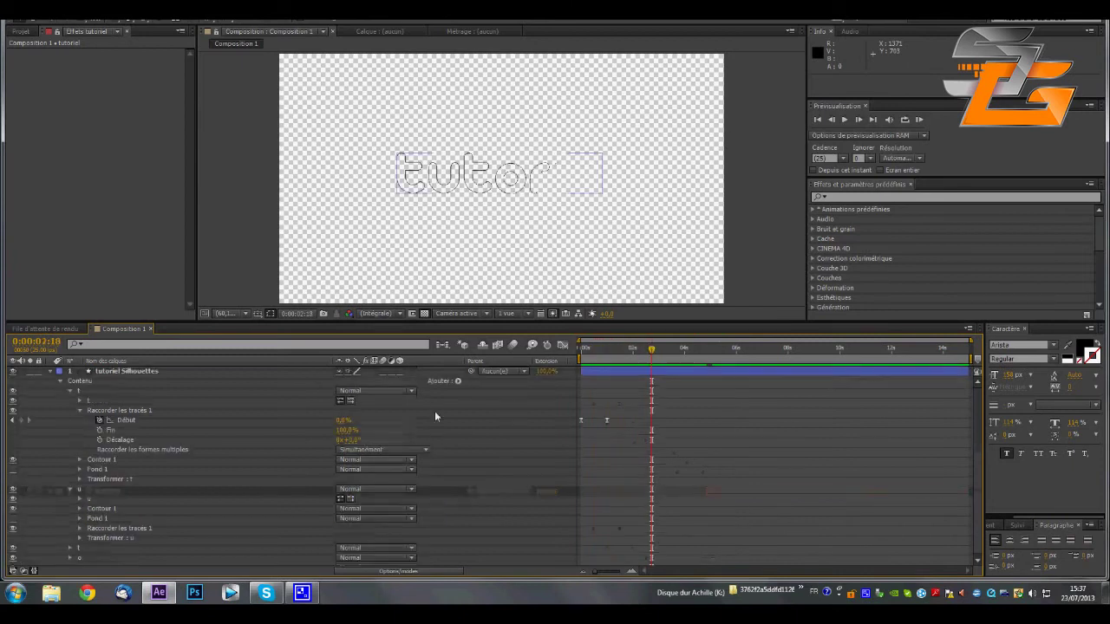
{"action": "left_click", "coordinate": [51, 372]}
{"action": "left_click", "coordinate": [51, 380]}
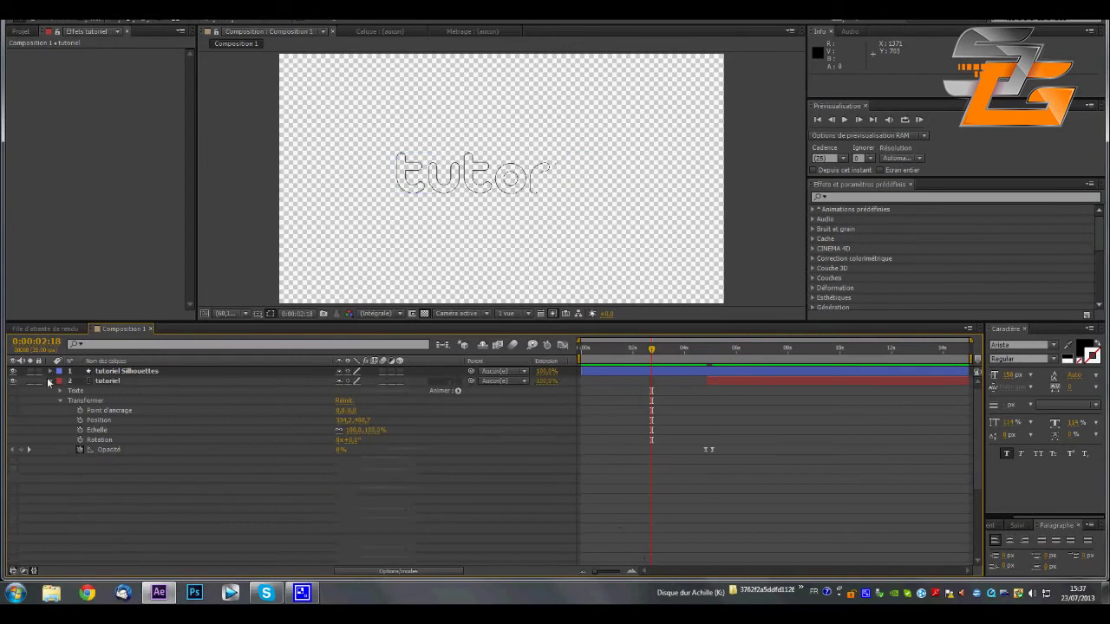
Step: Create a second composition and add a text layer reading "tutoriel"
{"action": "left_click", "coordinate": [82, 5]}
{"action": "left_click", "coordinate": [102, 14]}
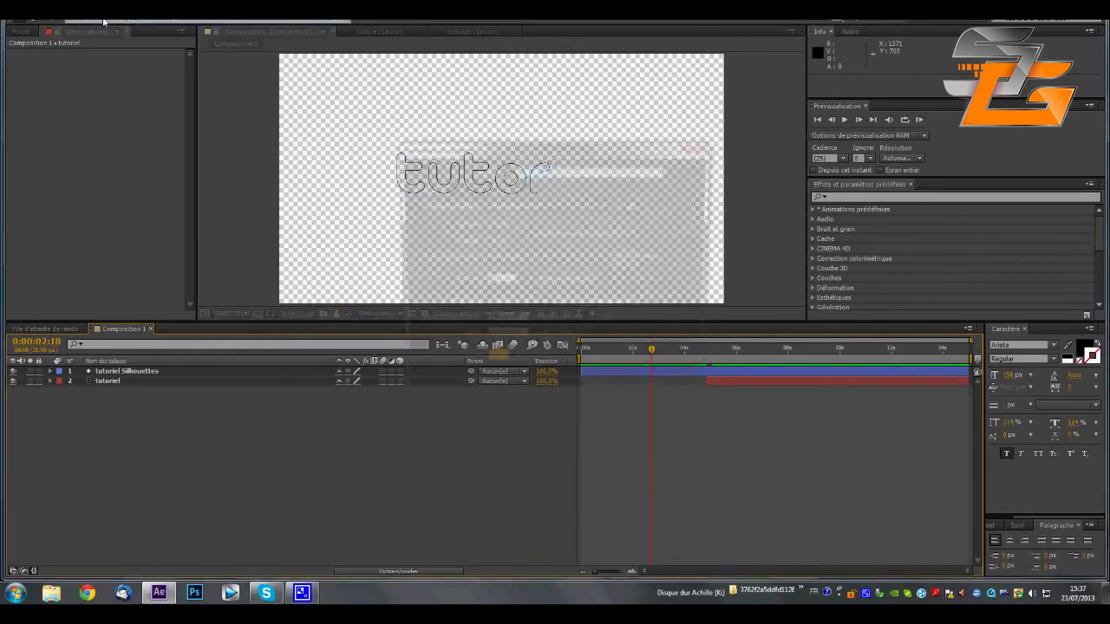
{"action": "left_click", "coordinate": [624, 407]}
{"action": "left_click", "coordinate": [138, 19]}
{"action": "left_click", "coordinate": [397, 176]}
{"action": "type", "text": "tutoriel"}
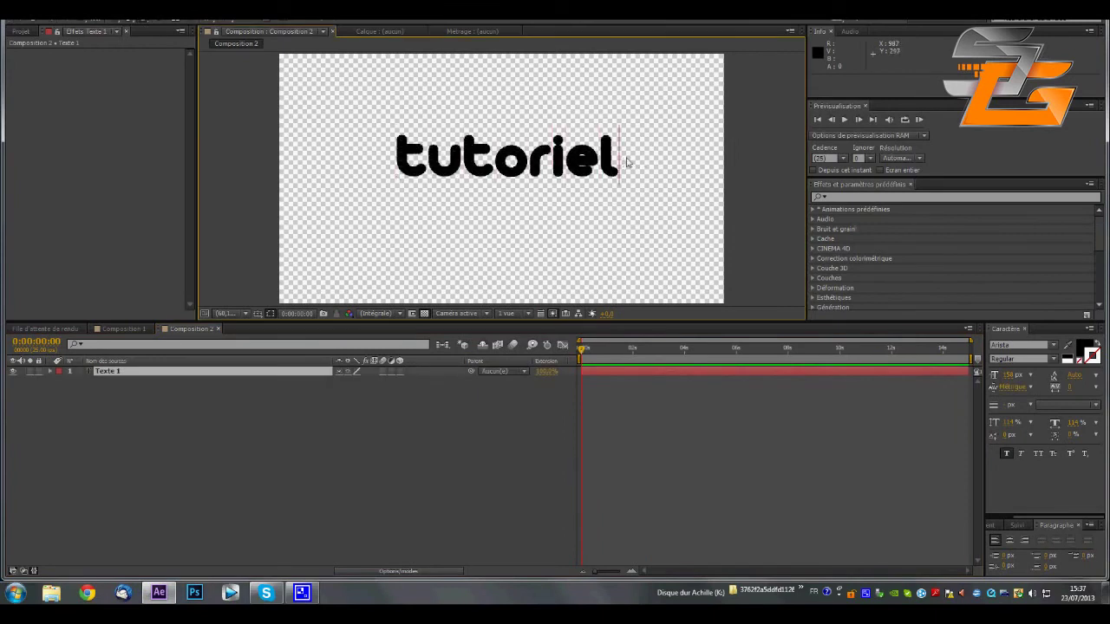
Step: Give the new "tutoriel" text a black 1 px stroke and remove its fill
{"action": "left_click_drag", "start_coordinate": [621, 168], "coordinate": [183, 202]}
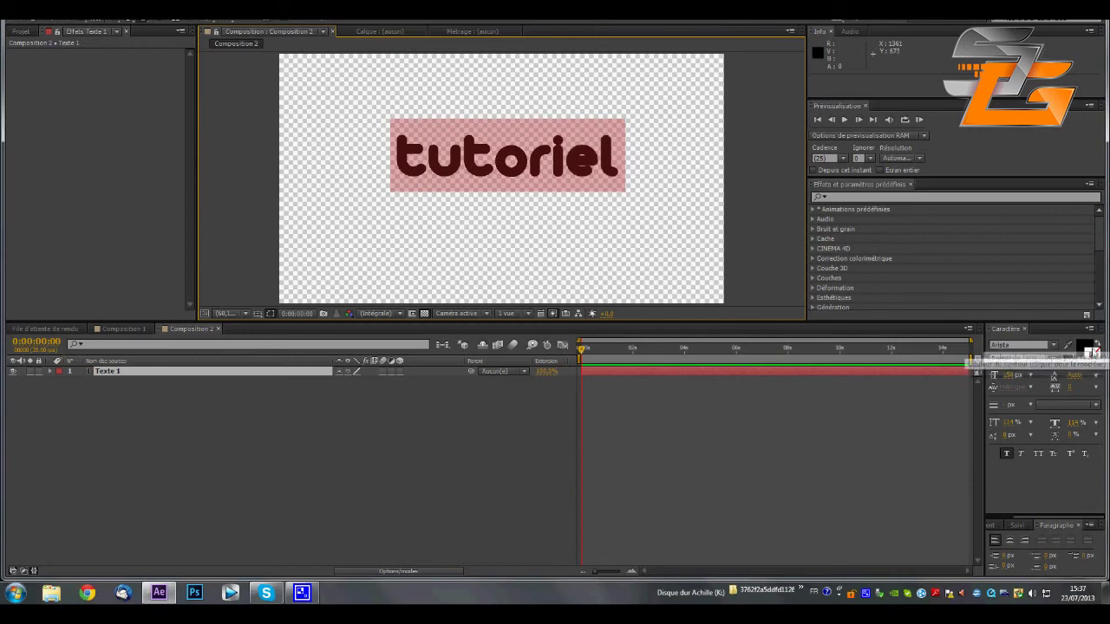
{"action": "left_click", "coordinate": [1091, 357]}
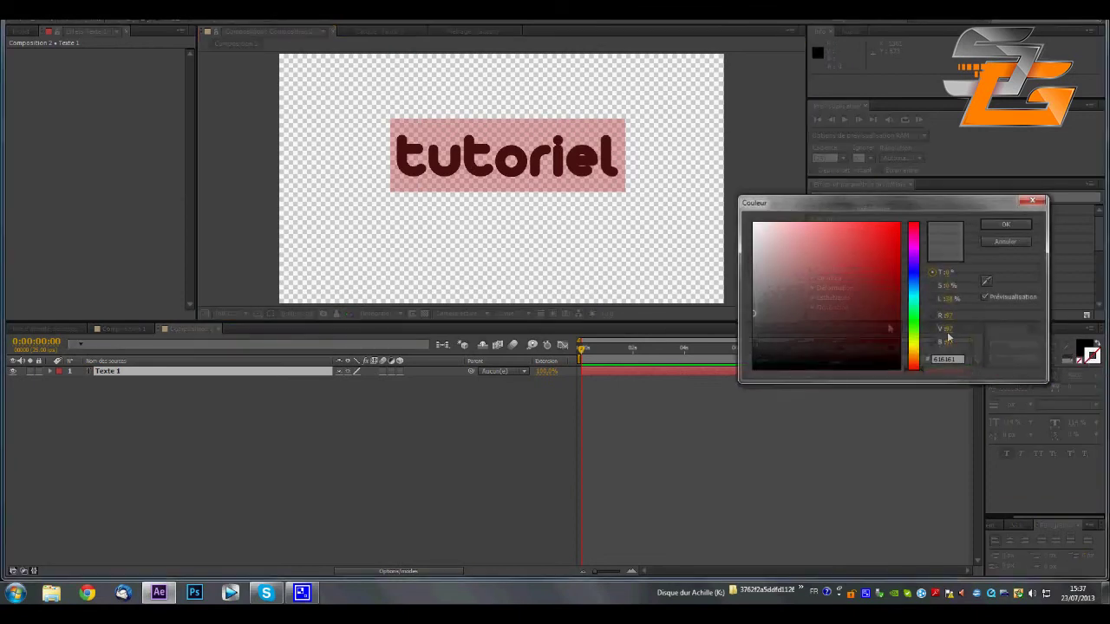
{"action": "left_click", "coordinate": [1006, 225]}
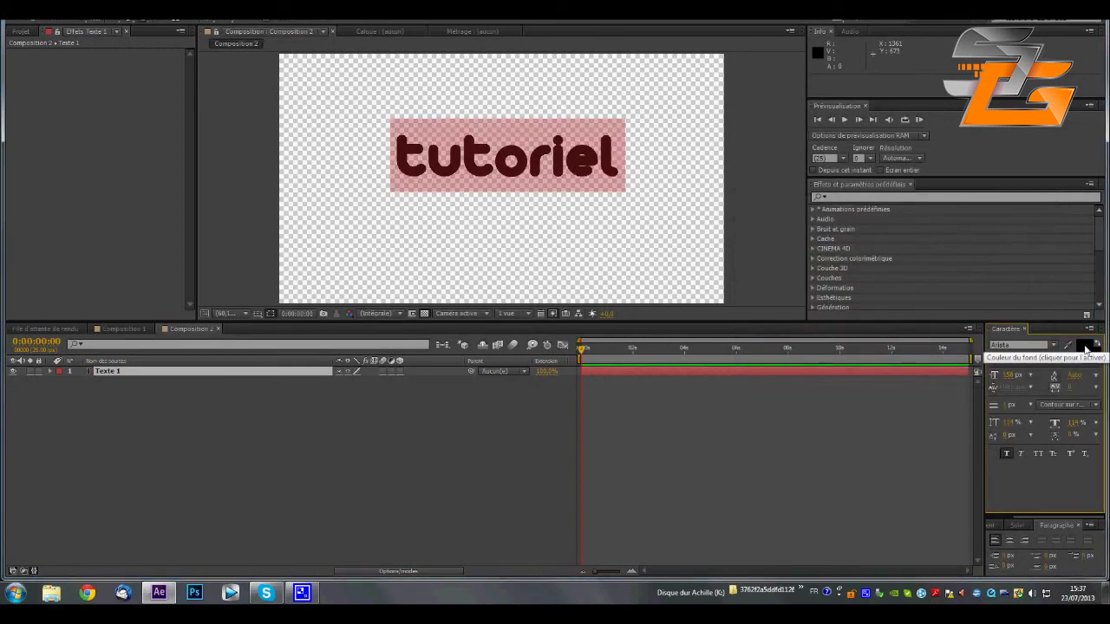
{"action": "left_click", "coordinate": [1086, 354]}
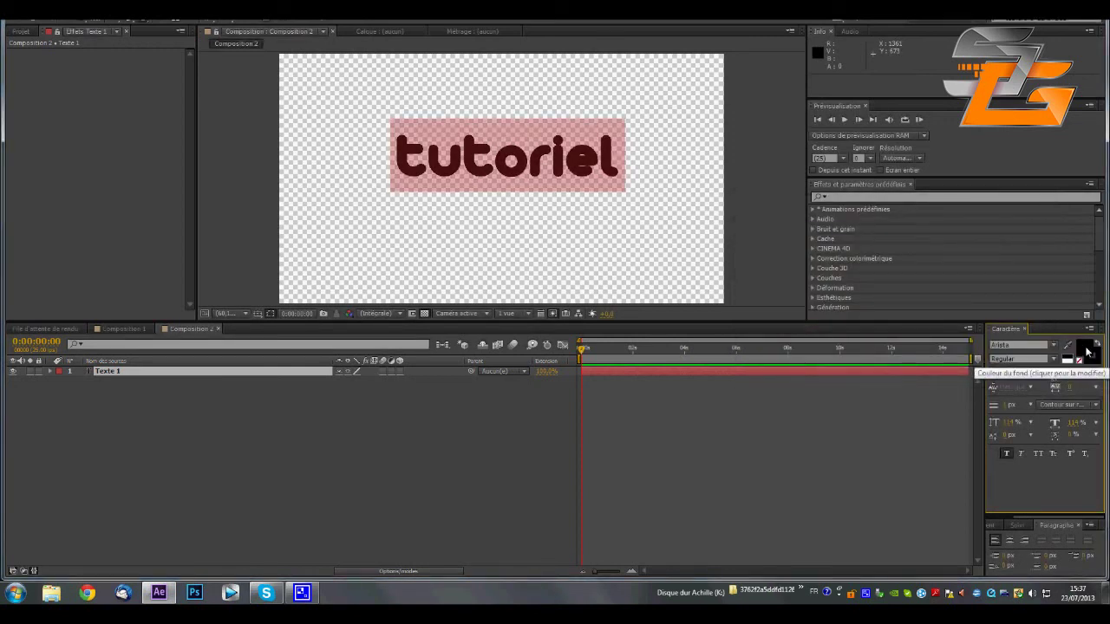
{"action": "left_click", "coordinate": [1080, 362]}
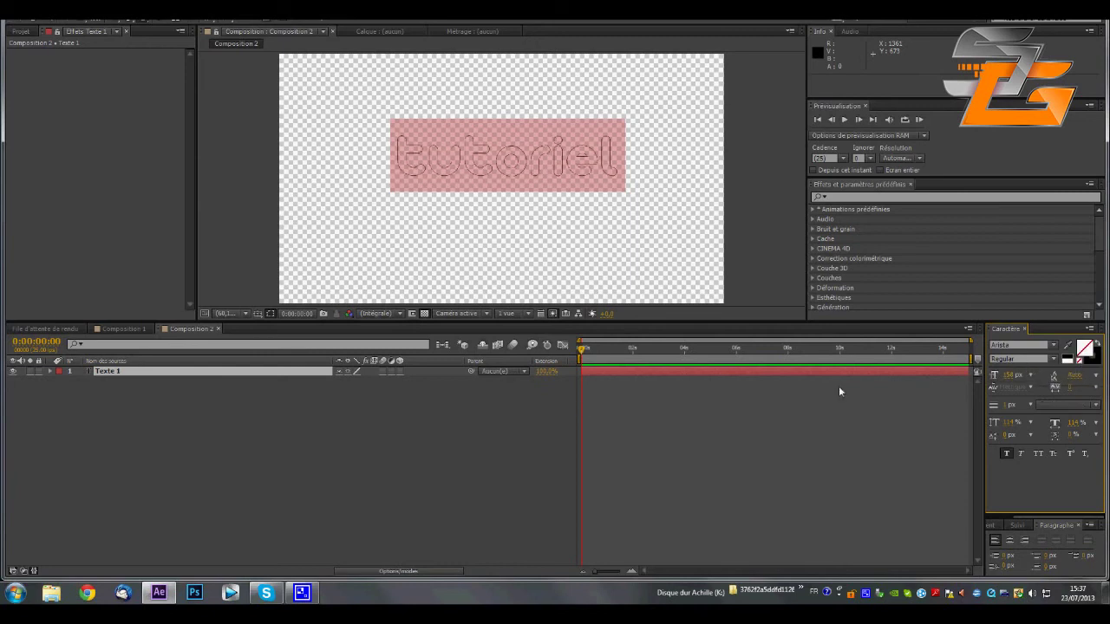
Step: Create shapes from the new "tutoriel" text layer
{"action": "left_click", "coordinate": [423, 444]}
{"action": "left_click", "coordinate": [145, 371]}
{"action": "left_click", "coordinate": [122, 7]}
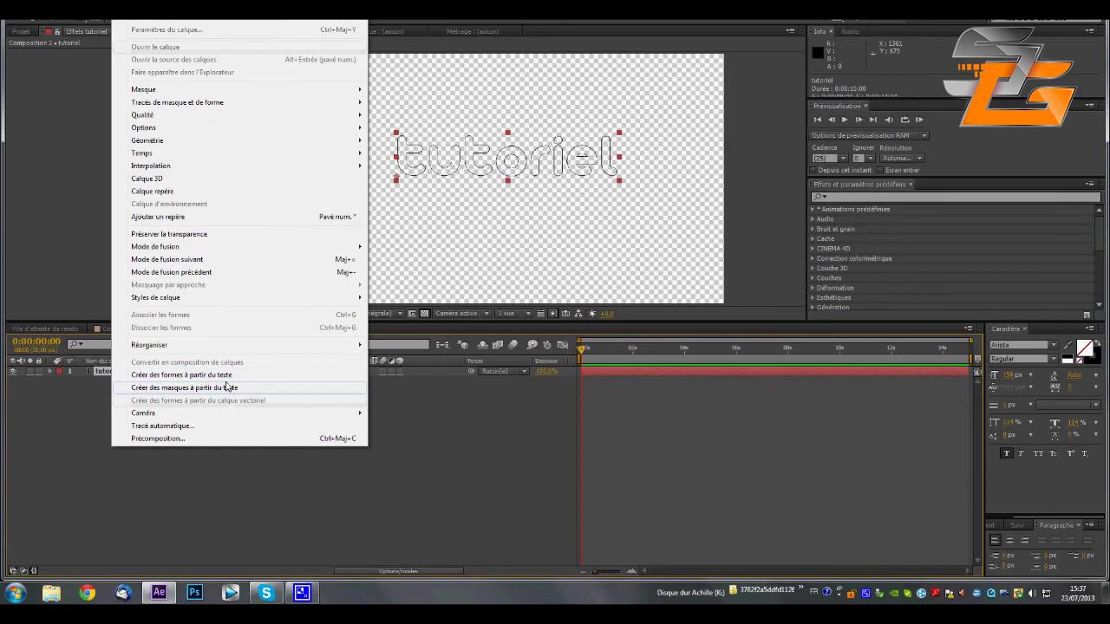
{"action": "left_click", "coordinate": [228, 375]}
Step: Add Raccorder les tracés to the whole Contenu of the "tutoriel Silhouettes" layer
{"action": "left_click", "coordinate": [49, 372]}
{"action": "left_click", "coordinate": [322, 384]}
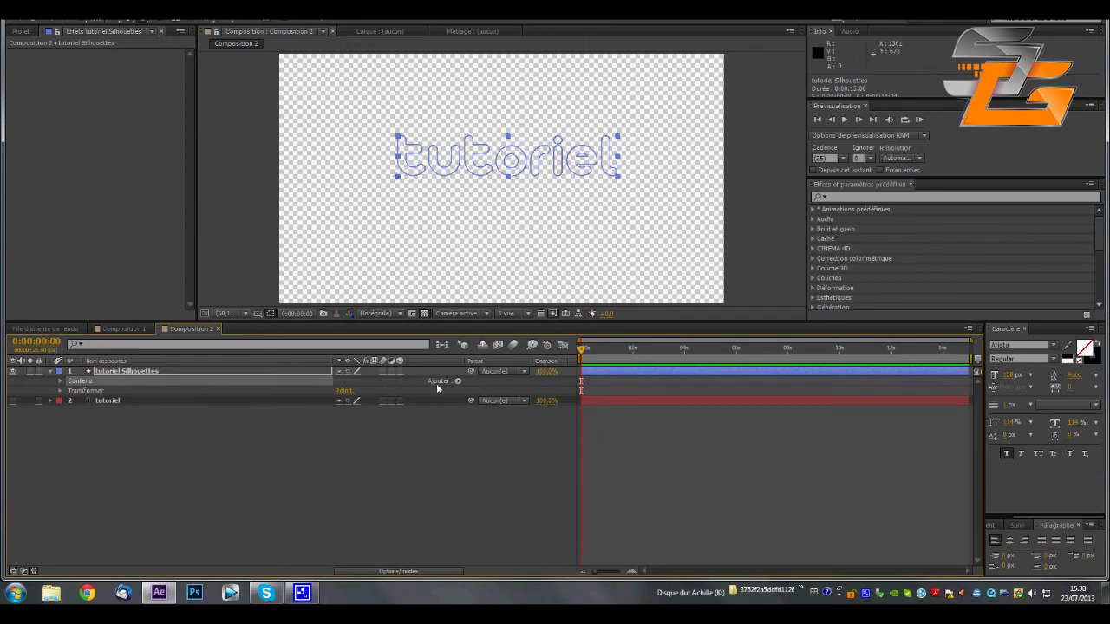
{"action": "left_click", "coordinate": [458, 381]}
{"action": "left_click", "coordinate": [508, 318]}
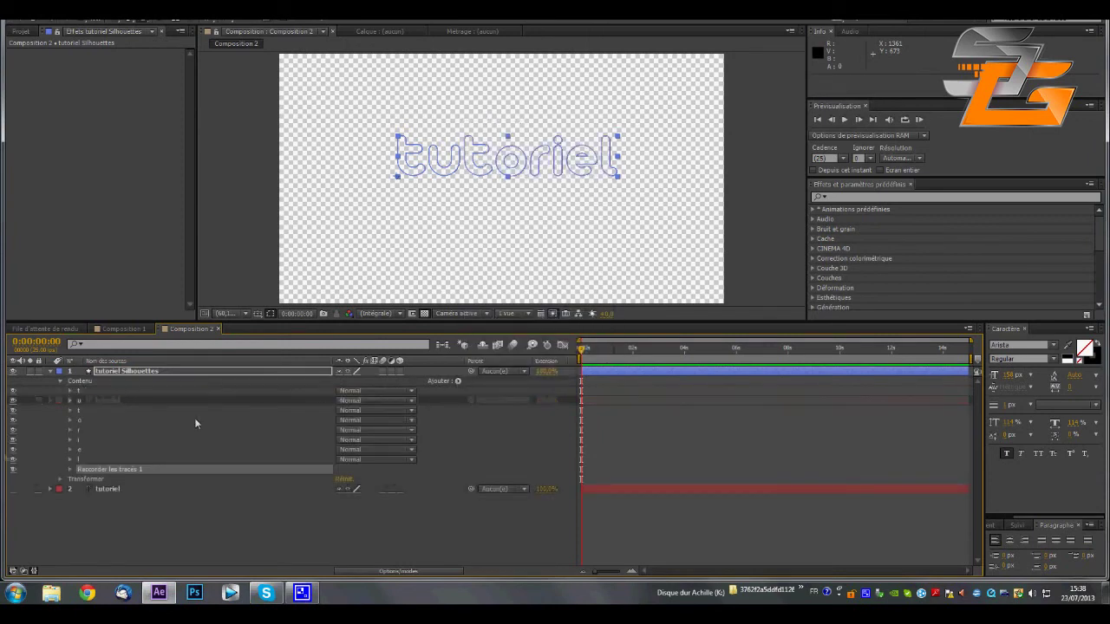
Step: Animate Début of the word's Raccorder les tracés from 100% at 0:00:00:00 to 0% at 0:00:01:24
{"action": "left_click", "coordinate": [70, 470]}
{"action": "left_click", "coordinate": [89, 480]}
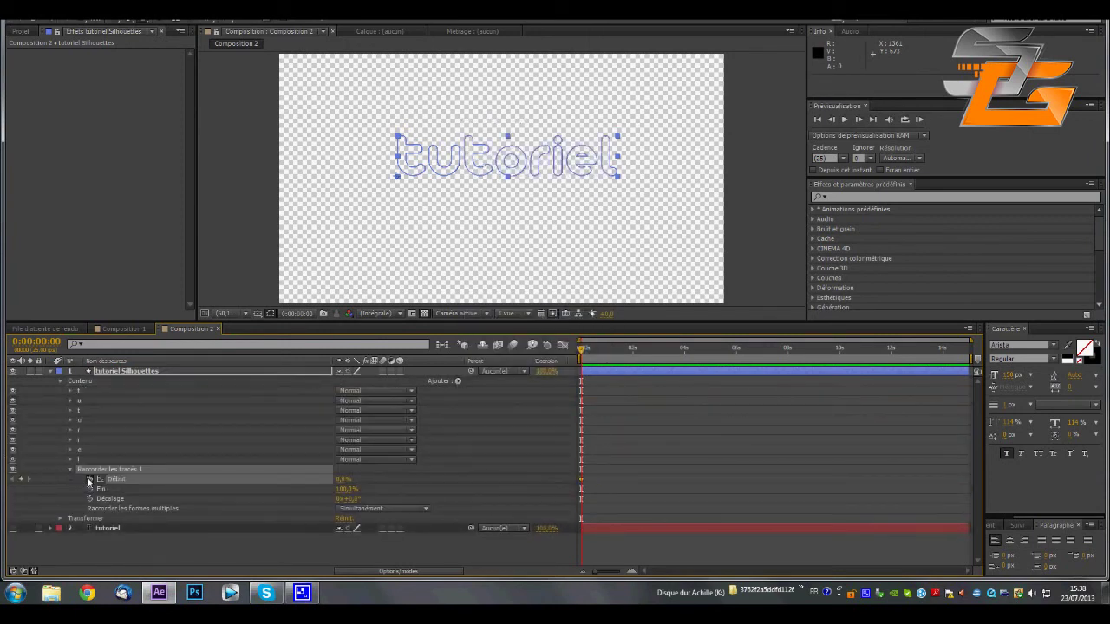
{"action": "left_click_drag", "start_coordinate": [341, 484], "coordinate": [559, 460]}
{"action": "left_click", "coordinate": [630, 347]}
{"action": "left_click", "coordinate": [344, 480]}
{"action": "type", "text": "0"}
{"action": "key", "text": "Return"}
Step: Apply Lissage de vitesse to both Début keyframes of the word's Raccorder les tracés
{"action": "right_click", "coordinate": [581, 479]}
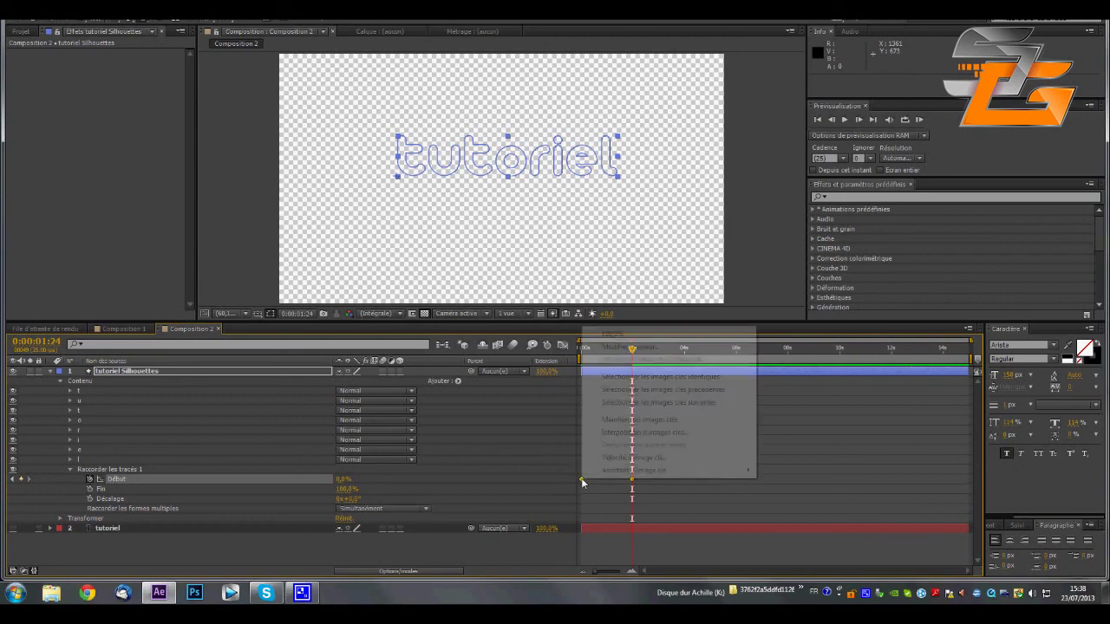
{"action": "mouse_move", "coordinate": [622, 470]}
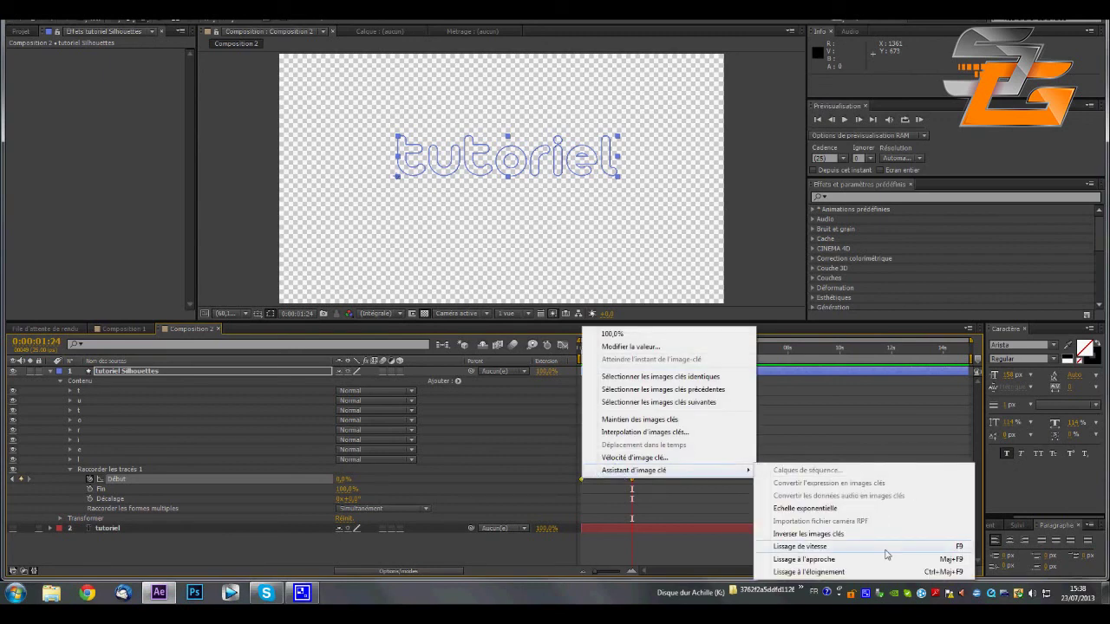
{"action": "left_click", "coordinate": [885, 548]}
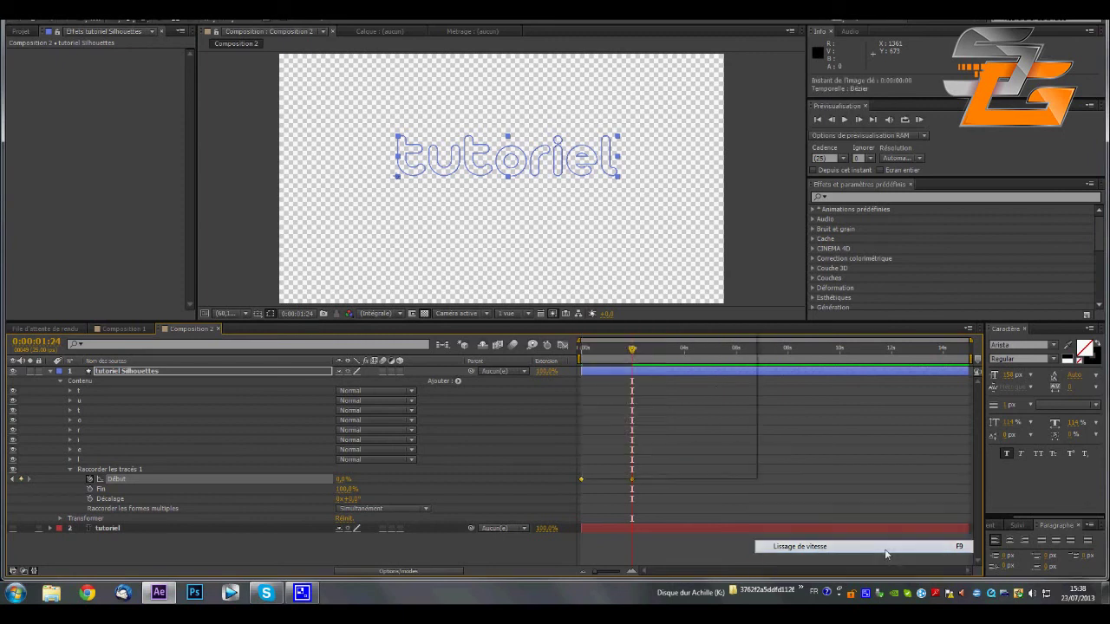
Step: Preview the simultaneous outline drawing in Composition 2 from 0:00:00:00 with the silhouette layer deselected
{"action": "key", "text": "Home"}
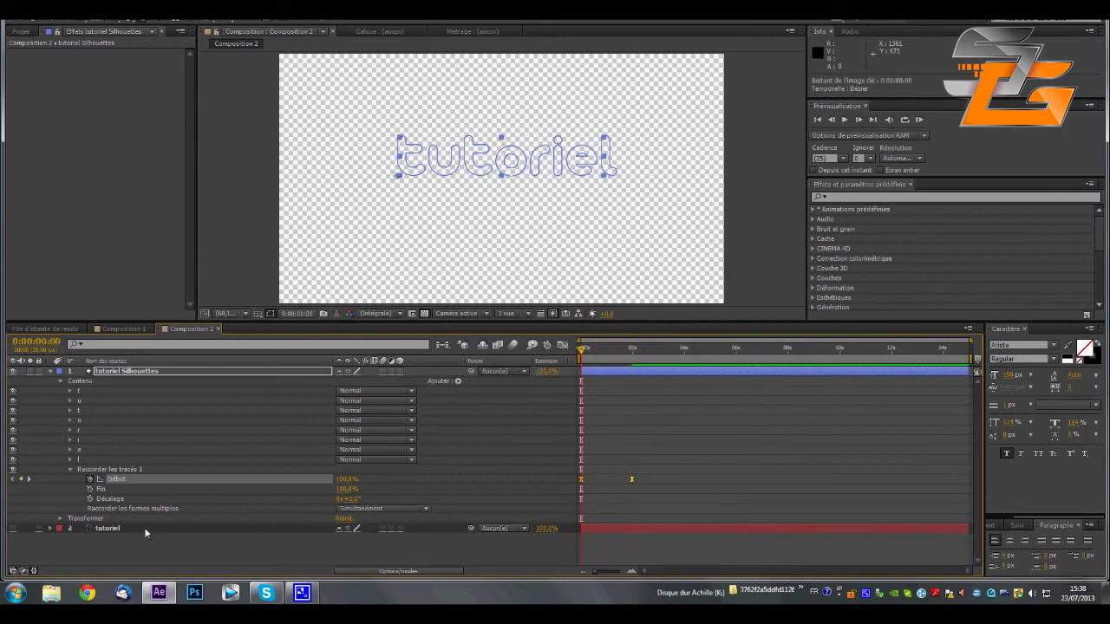
{"action": "left_click", "coordinate": [144, 527]}
{"action": "left_click", "coordinate": [844, 120]}
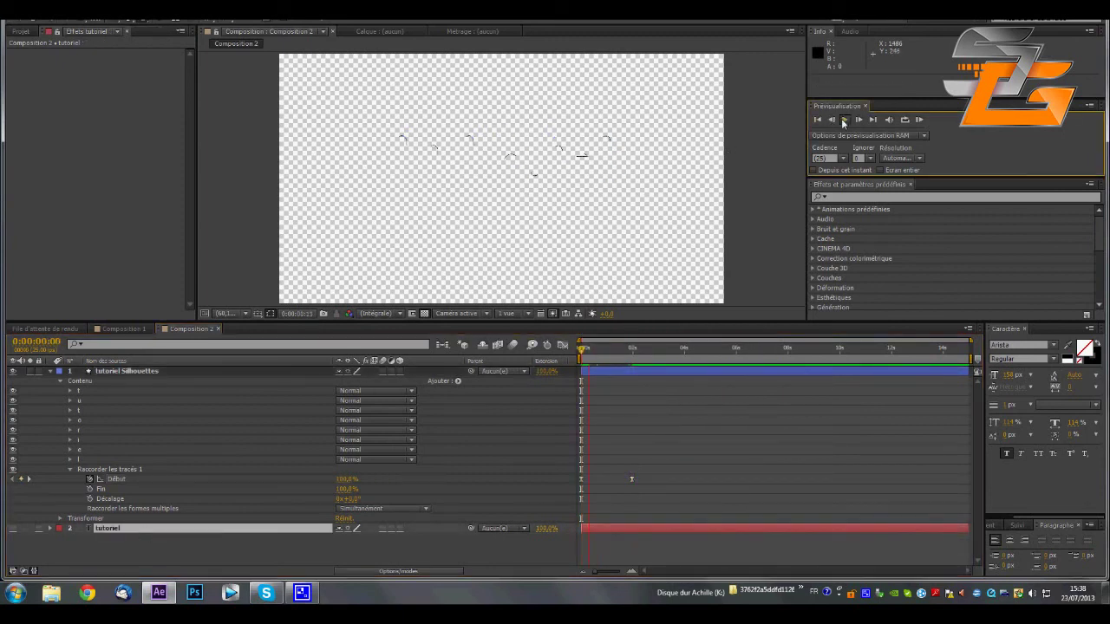
{"action": "left_click", "coordinate": [844, 122]}
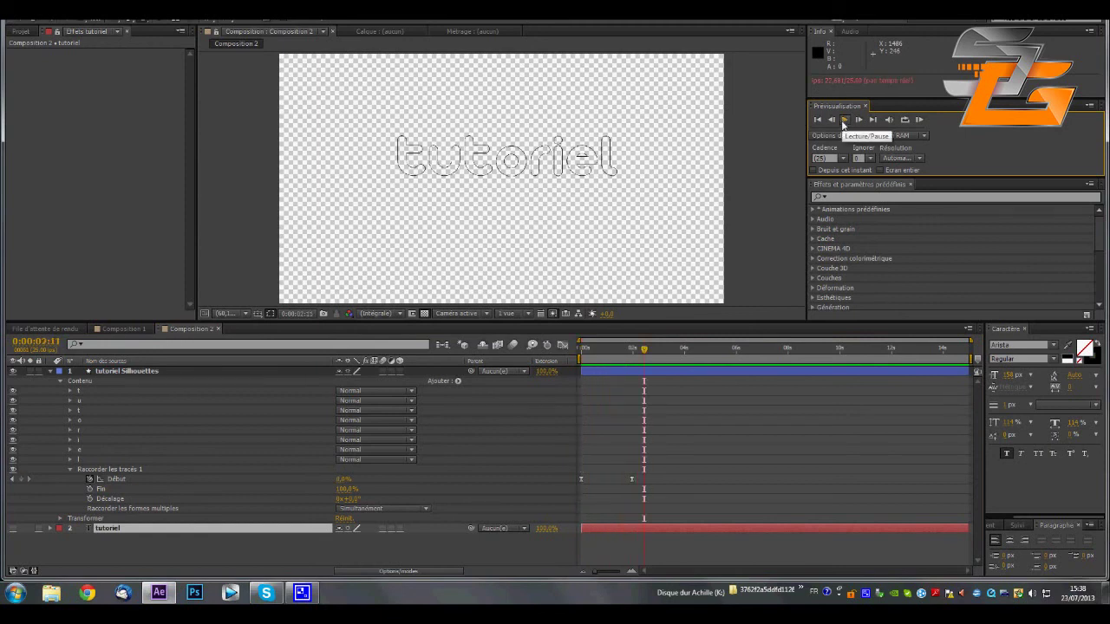
Step: Switch to Composition 1 and scrub its letter-by-letter animation up to 0:00:05:05 to review the filled text's appearance
{"action": "left_click", "coordinate": [120, 330]}
{"action": "left_click_drag", "start_coordinate": [649, 353], "coordinate": [689, 372]}
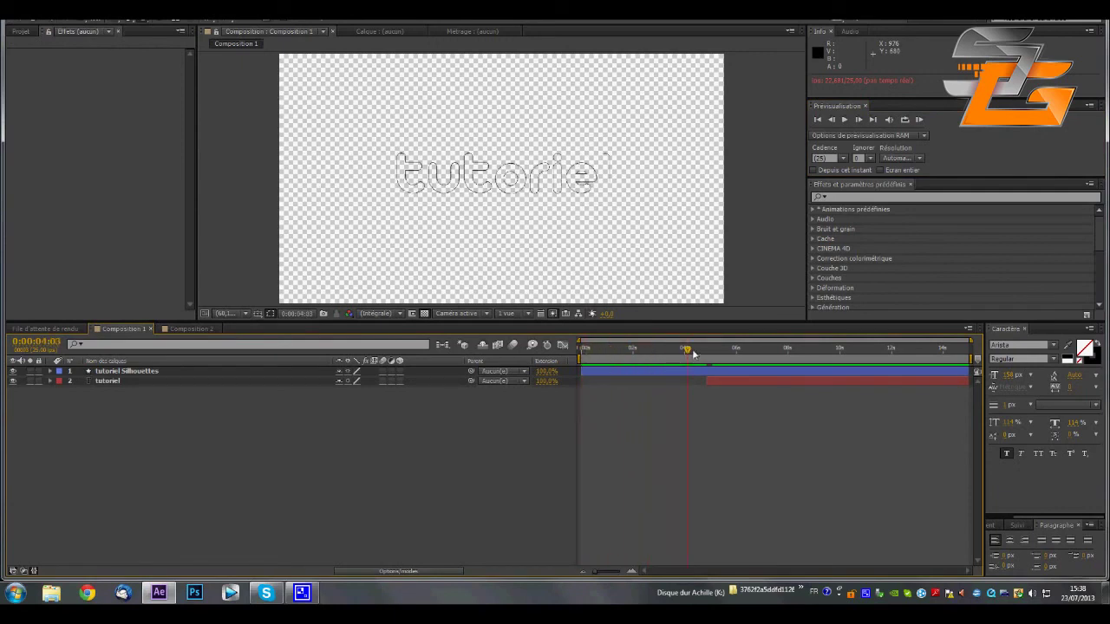
{"action": "left_click_drag", "start_coordinate": [688, 372], "coordinate": [717, 373]}
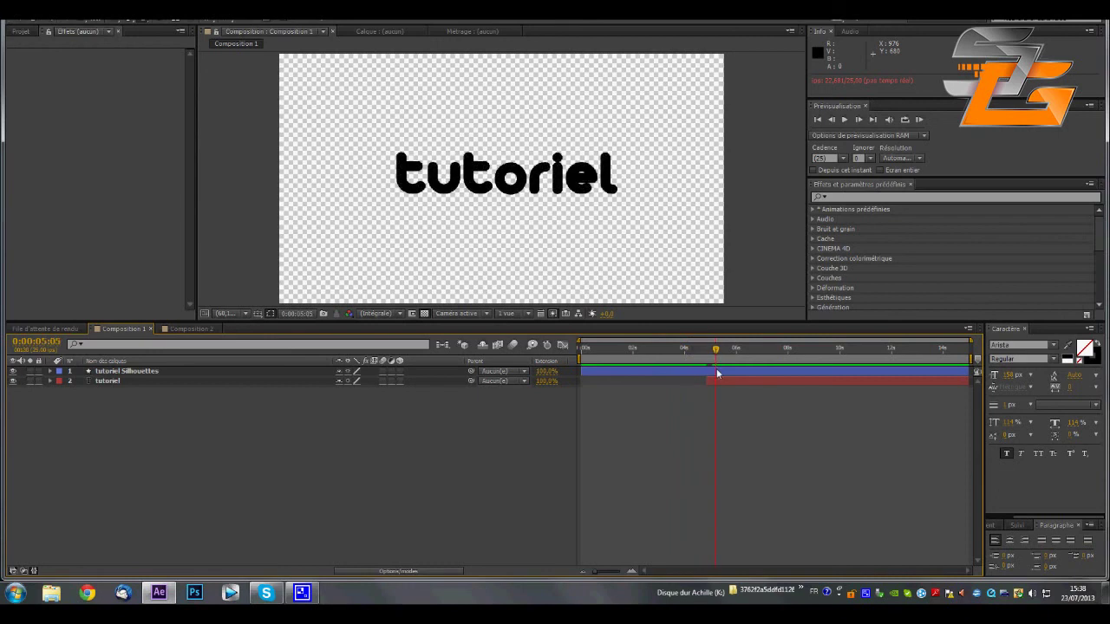